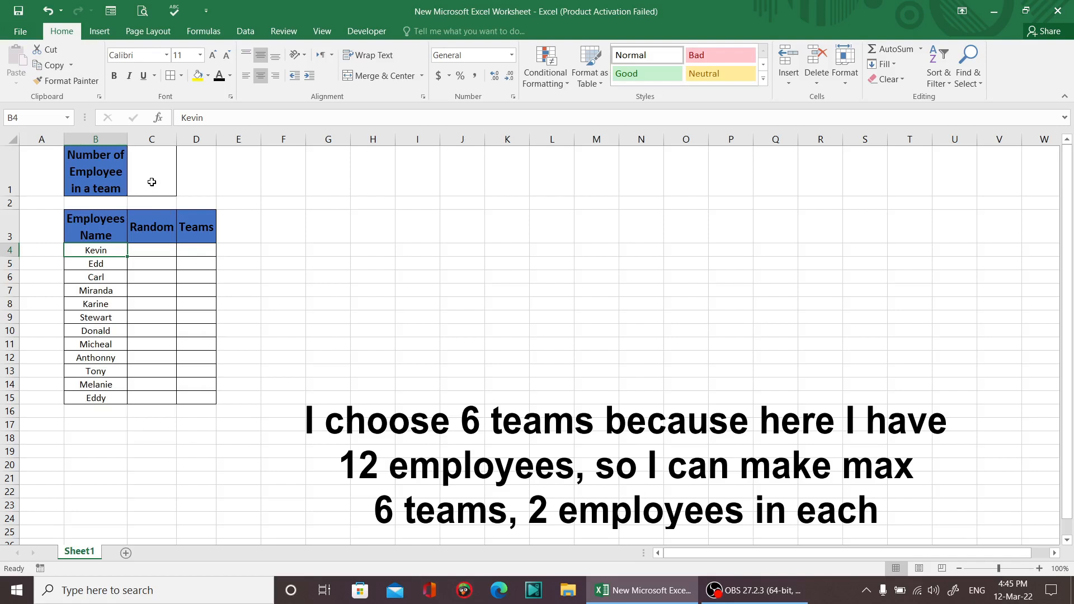
- Enter the formula =RAND() in C4, the first cell of the Random column
drag(114, 250, 103, 407)
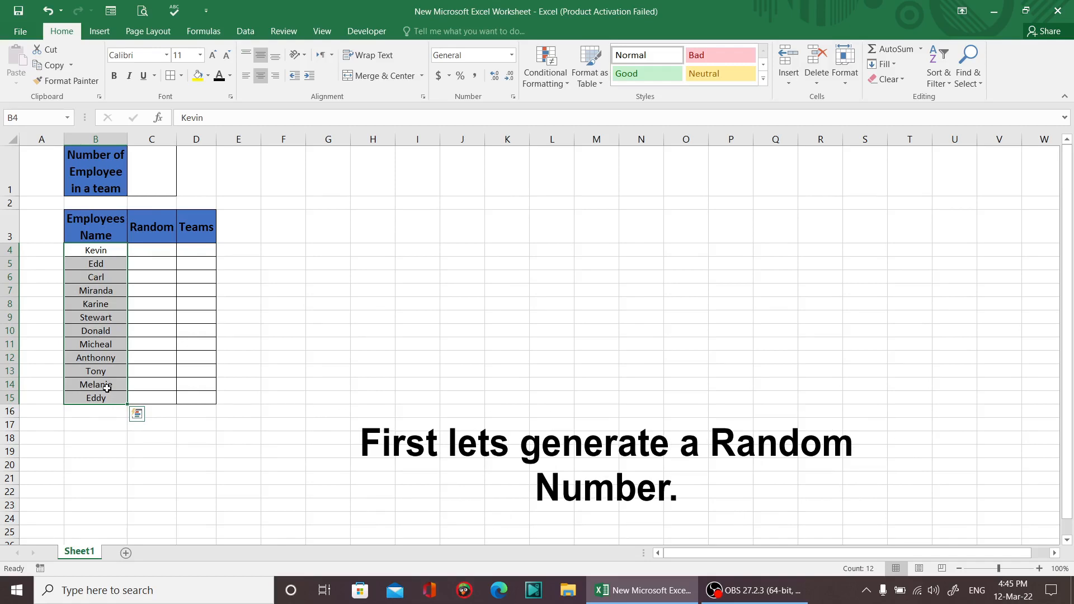
click(136, 250)
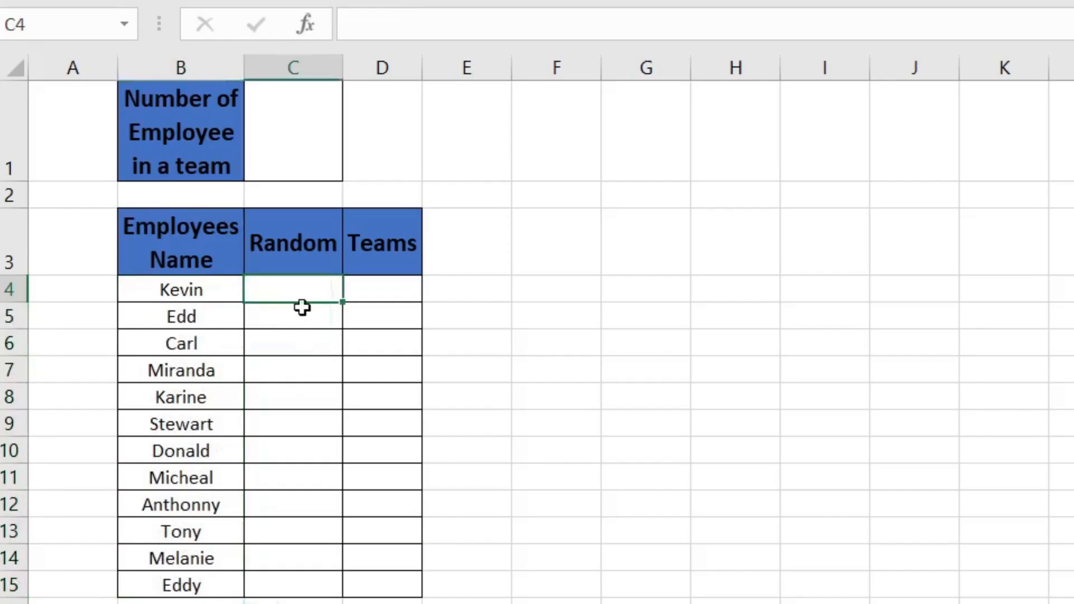
text(=)
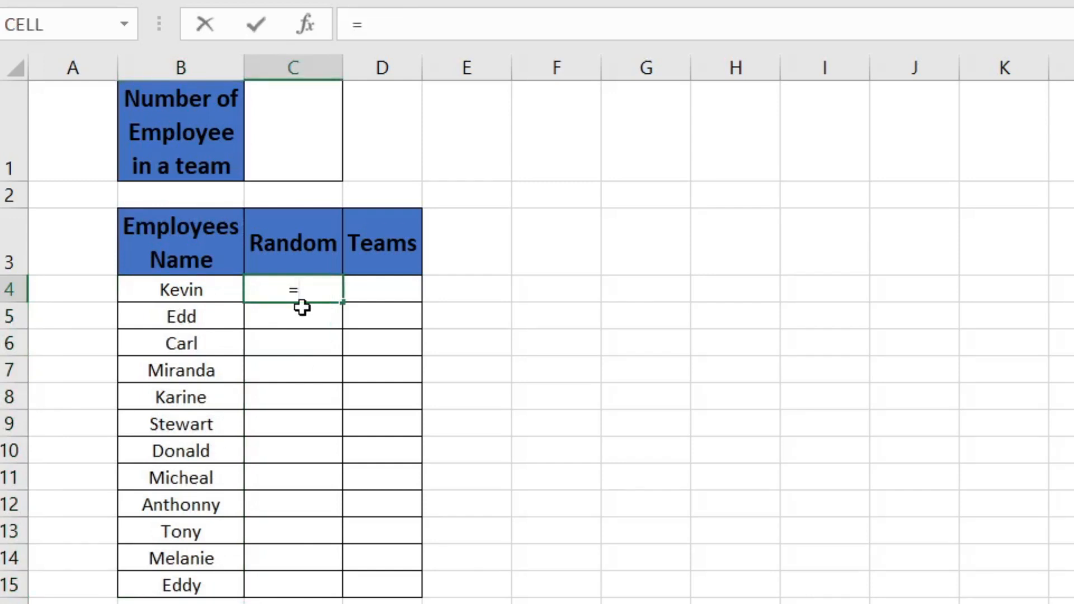
text(rand)
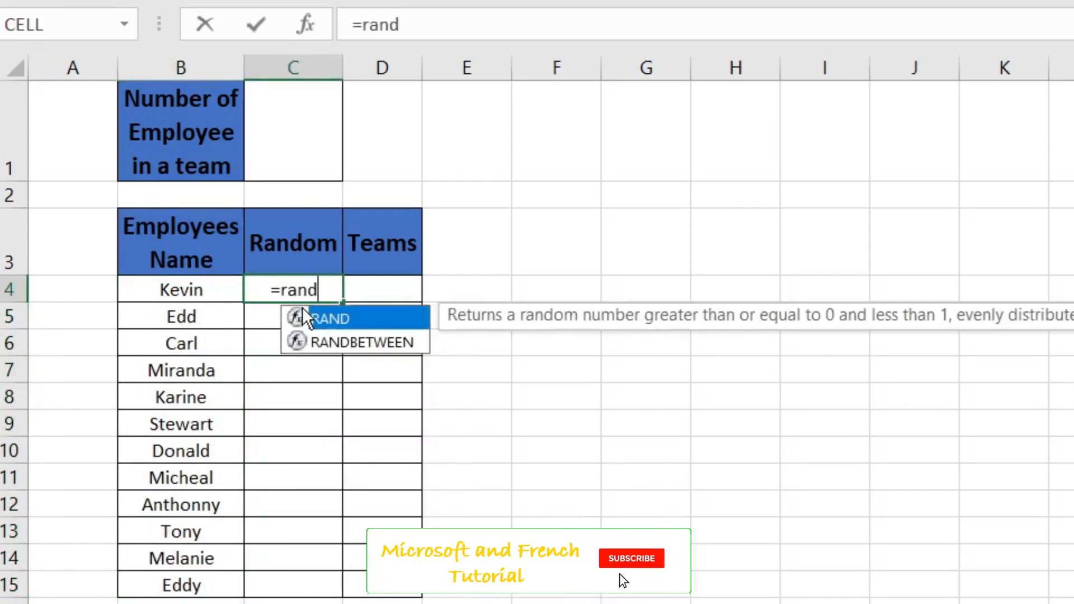
text(())
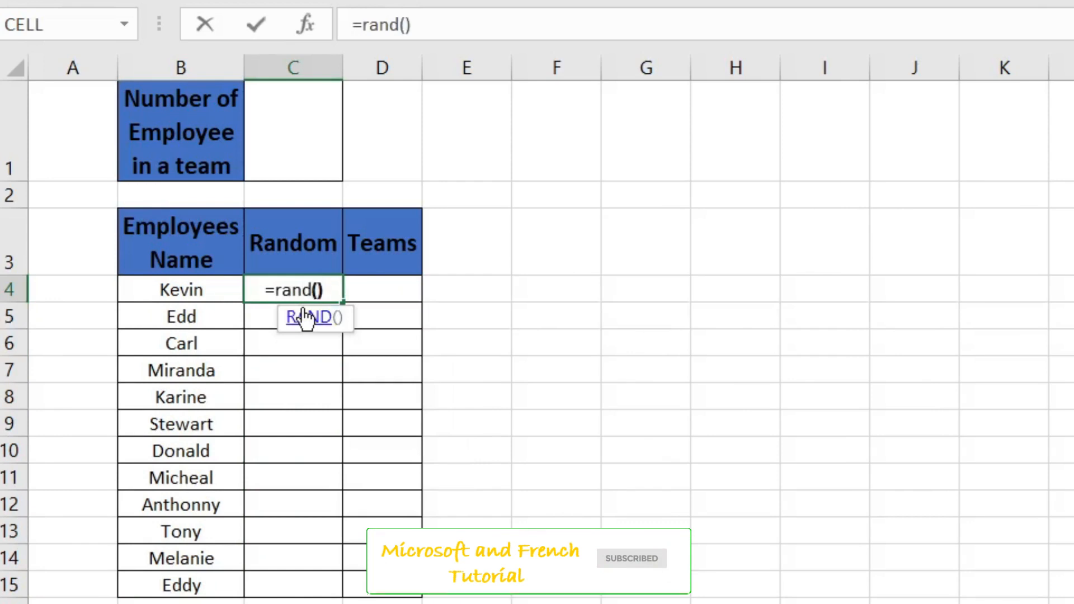
key(Return)
- Fill the random-number formula from C4 down the Random column to C15
click(335, 288)
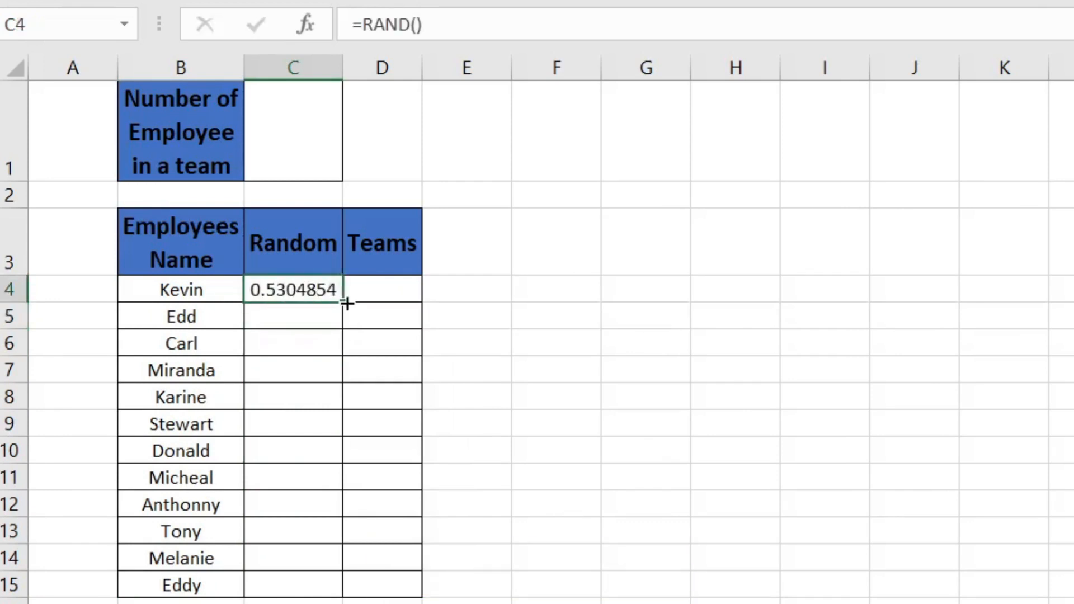
drag(347, 303, 314, 597)
click(516, 316)
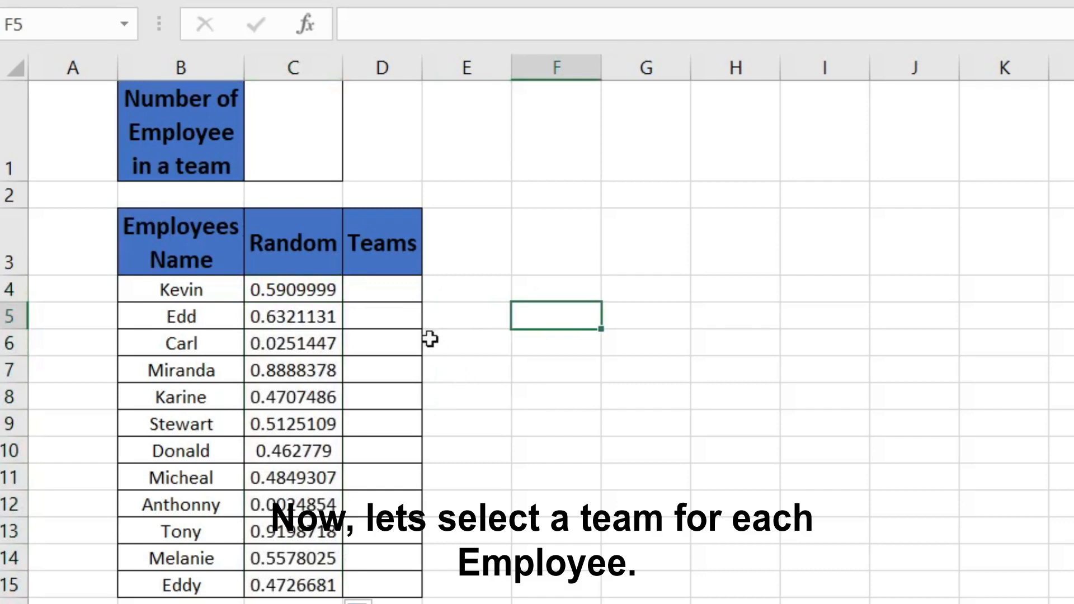
- Begin a formula in D4, the first Teams cell, with RoundUp nested in CHOOSE as its index: =CHOOSE(RoundUp(
click(392, 297)
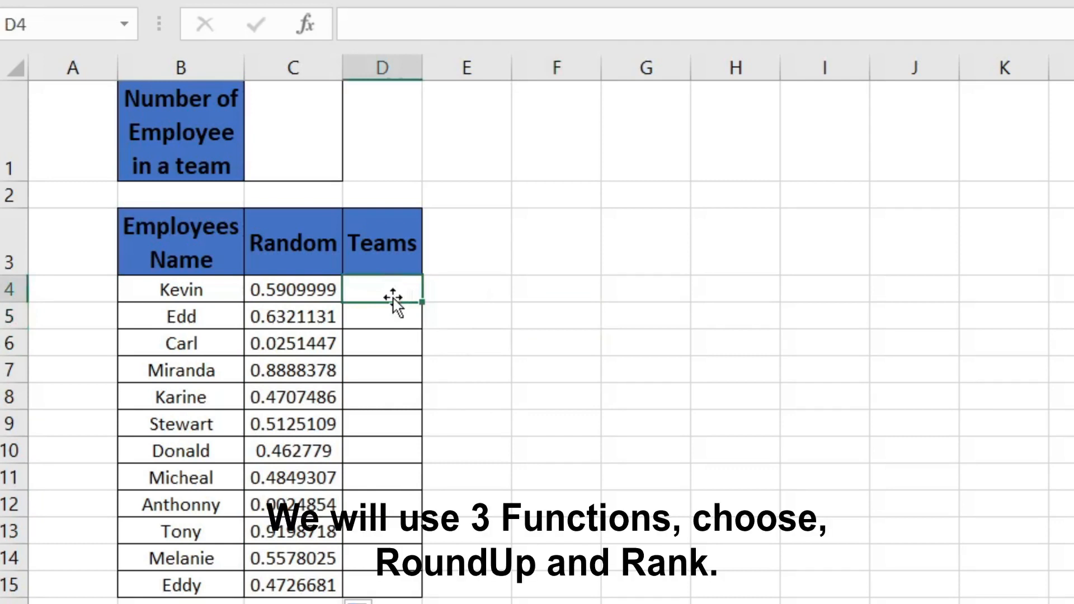
text(=)
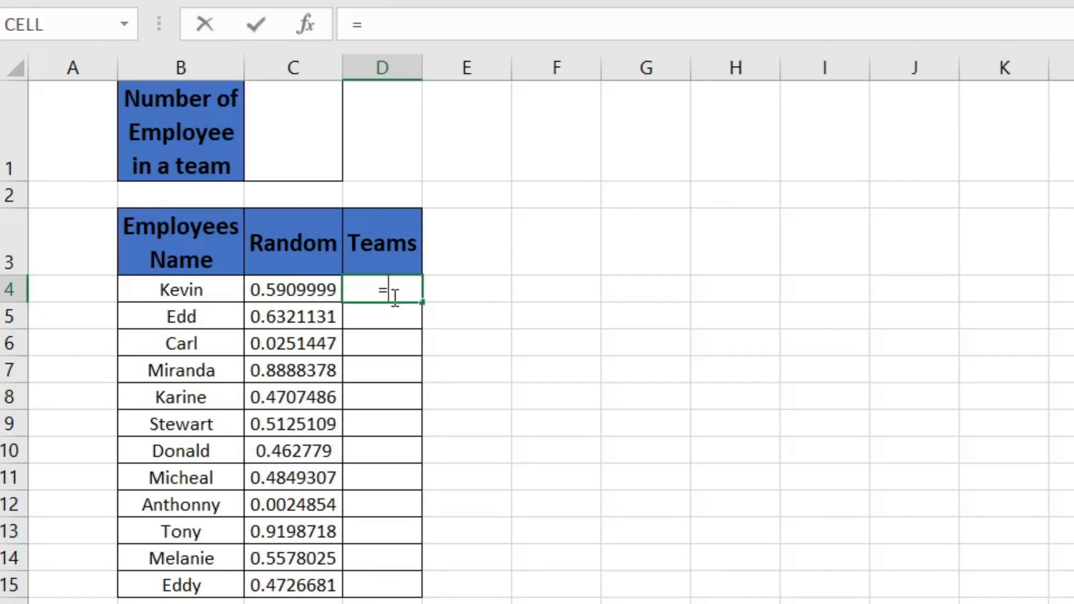
text(CHOOSE)
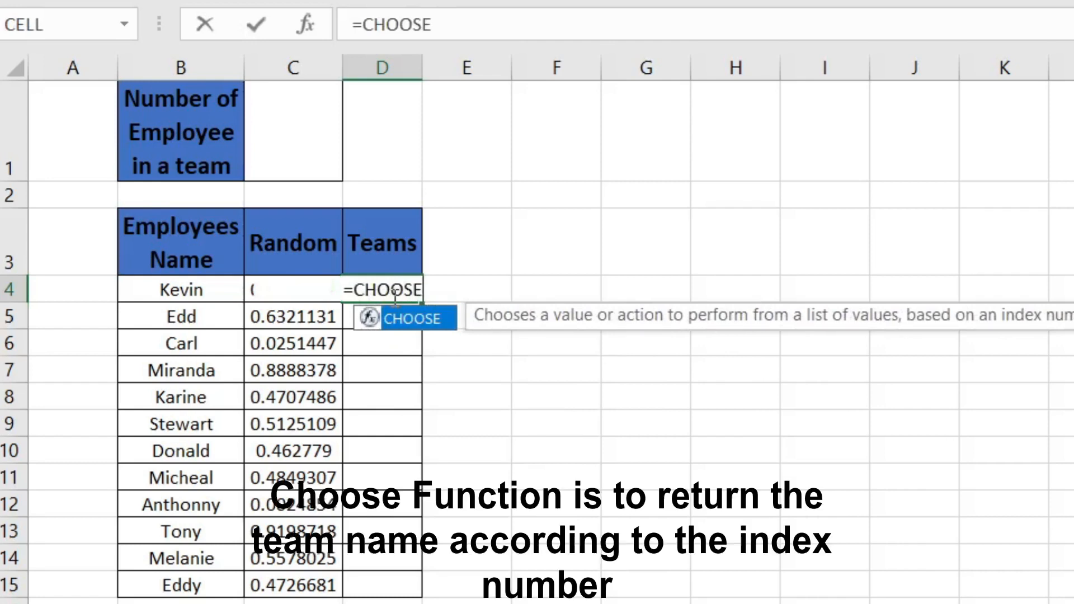
text(()
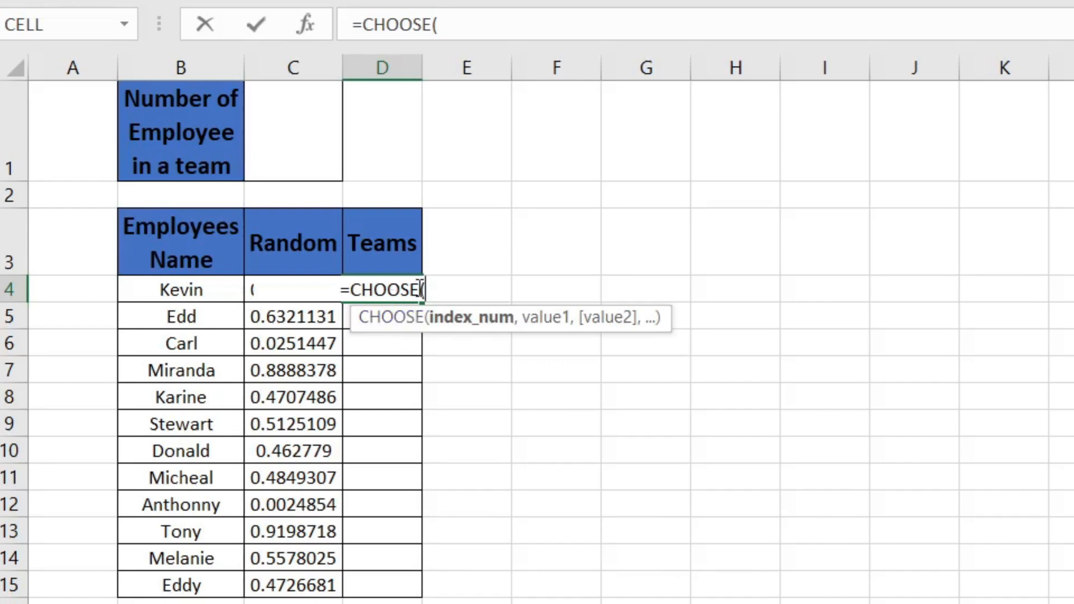
text(Roun)
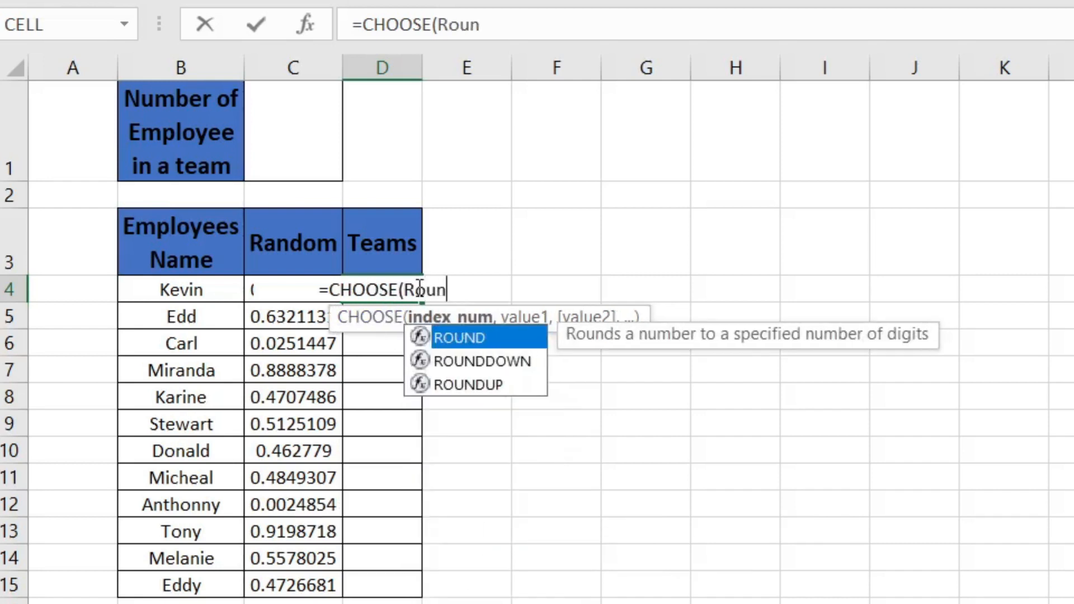
text(d)
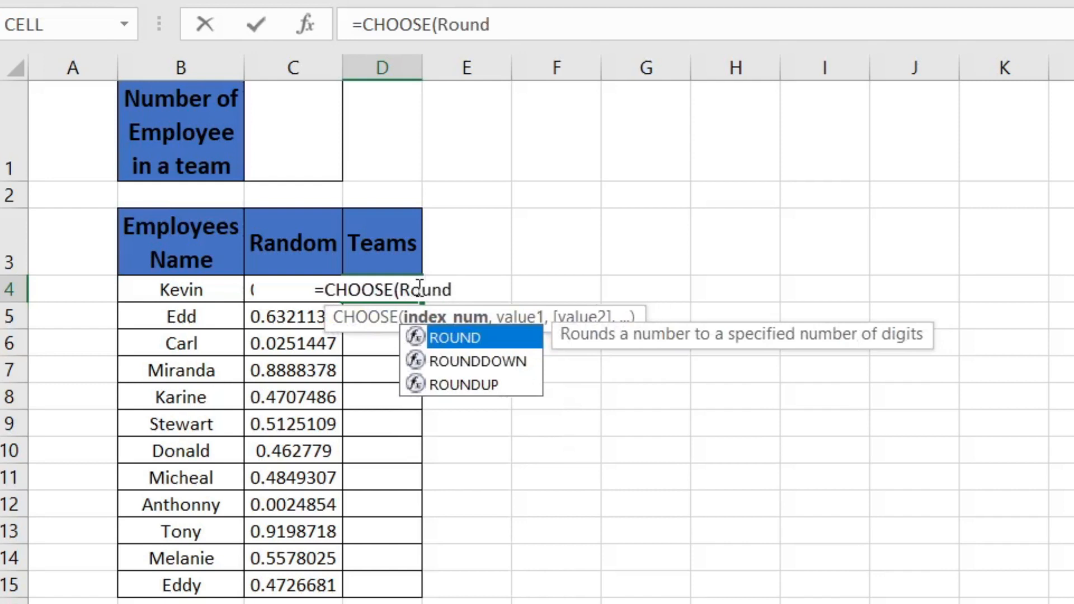
text(Up)
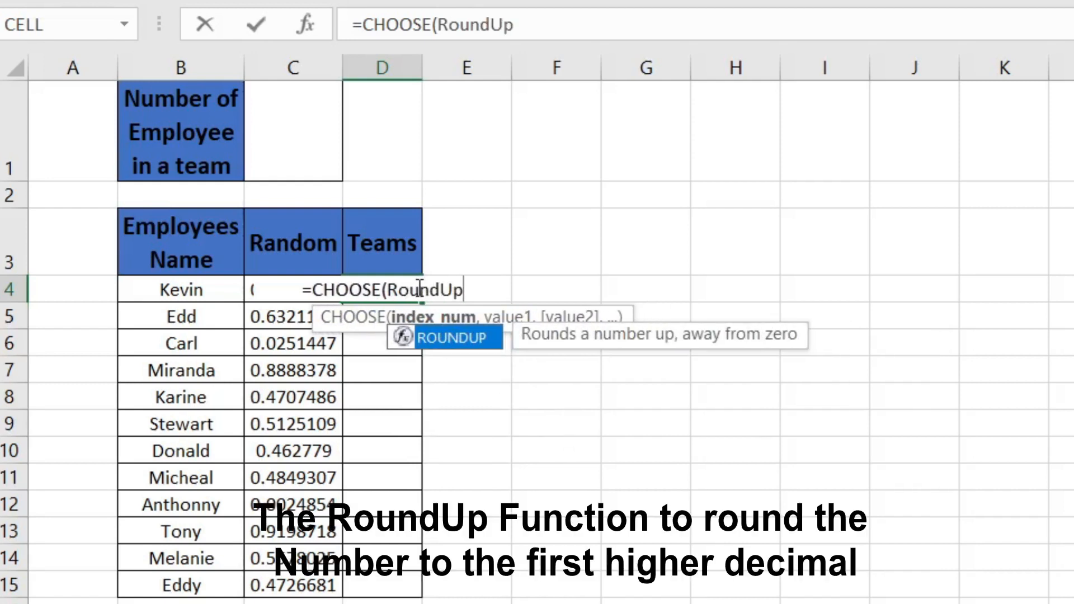
text(()
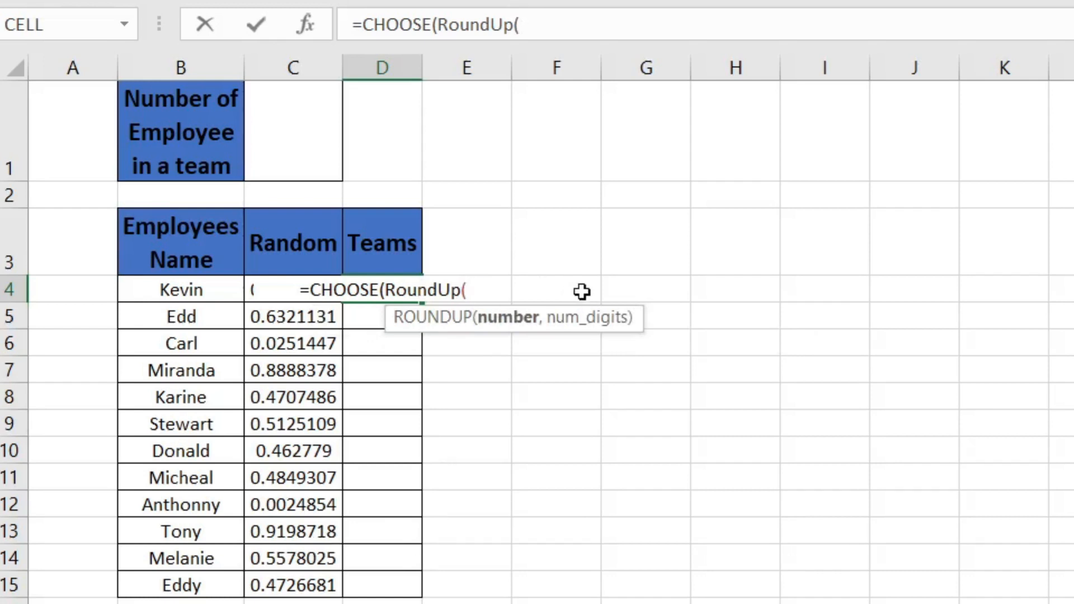
- Add Rank(C4,$C$4:$C$15) as the number inside RoundUp, with the random-number range locked as absolute
text(Rank)
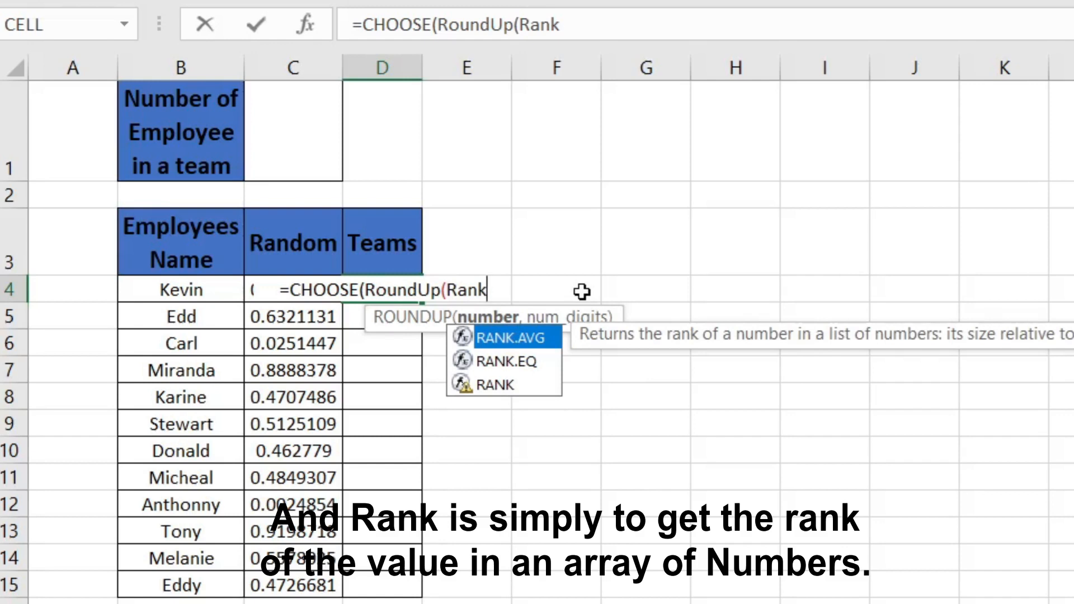
text(()
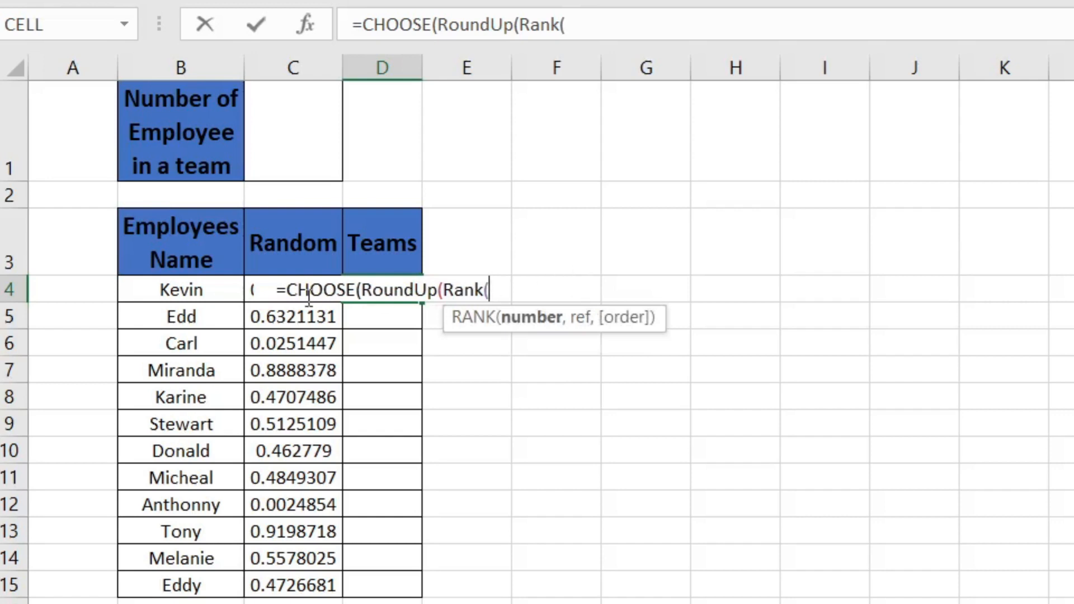
click(253, 291)
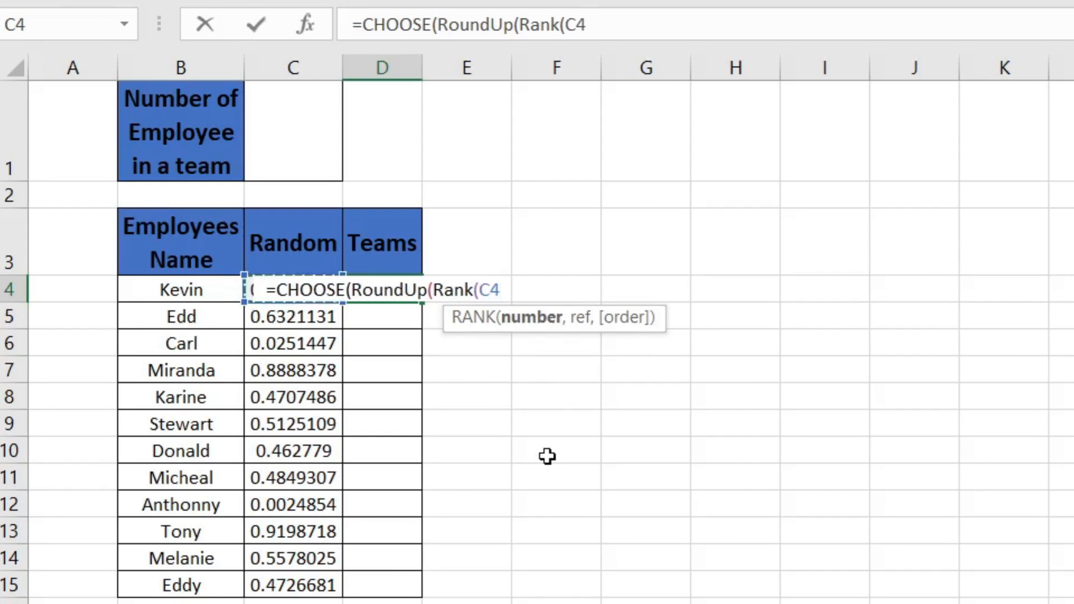
text(,)
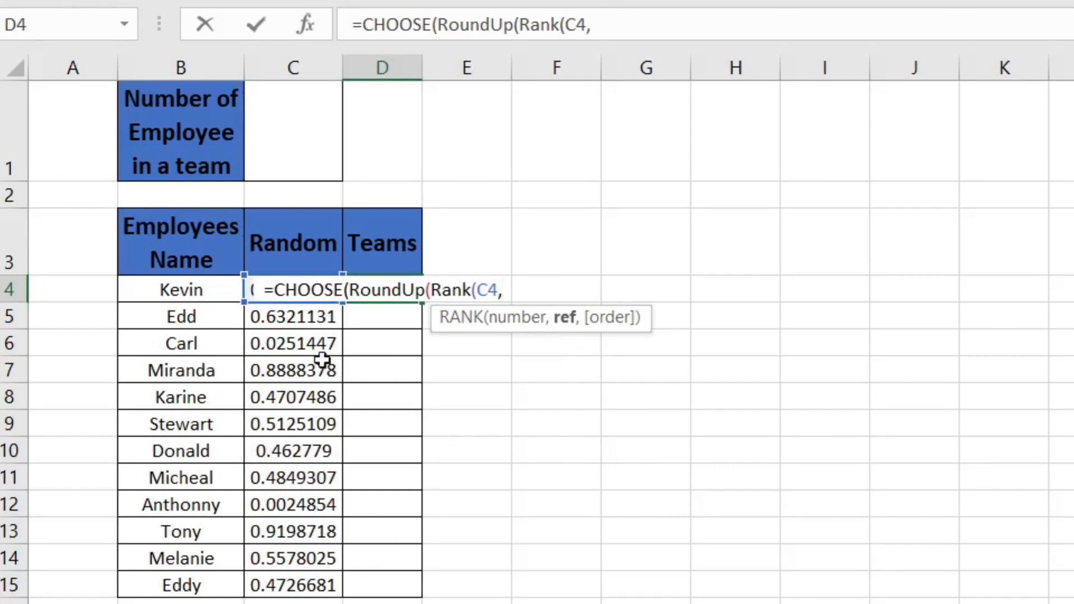
drag(283, 586, 280, 290)
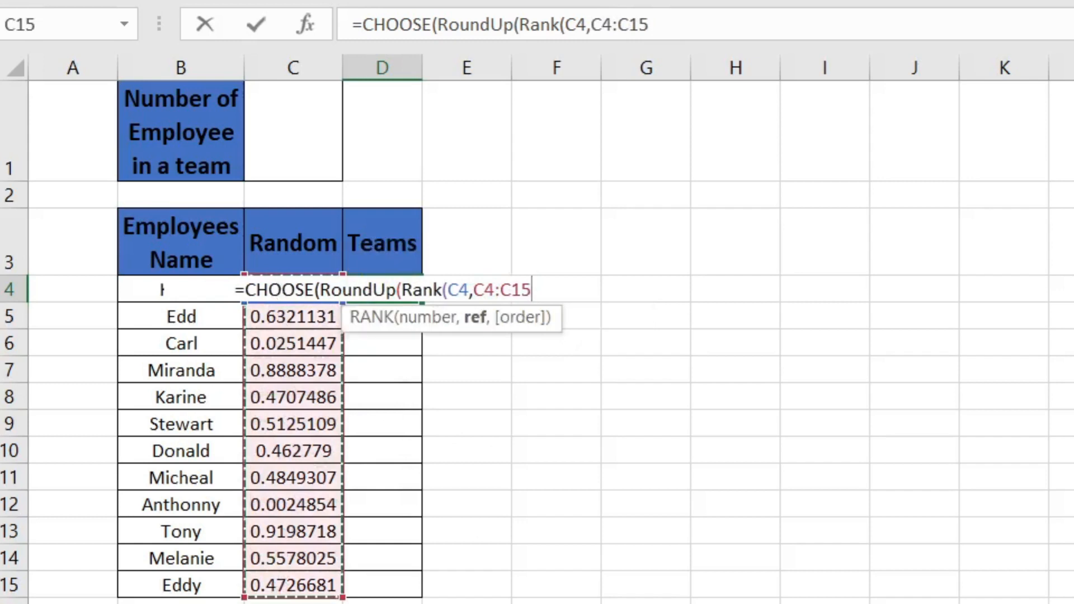
key(F4)
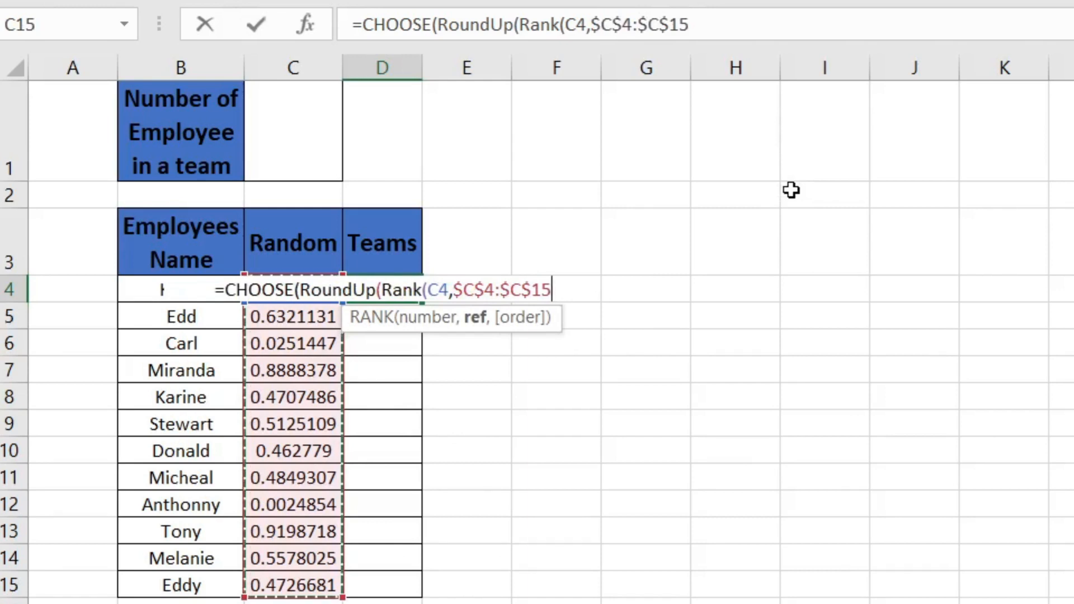
text())
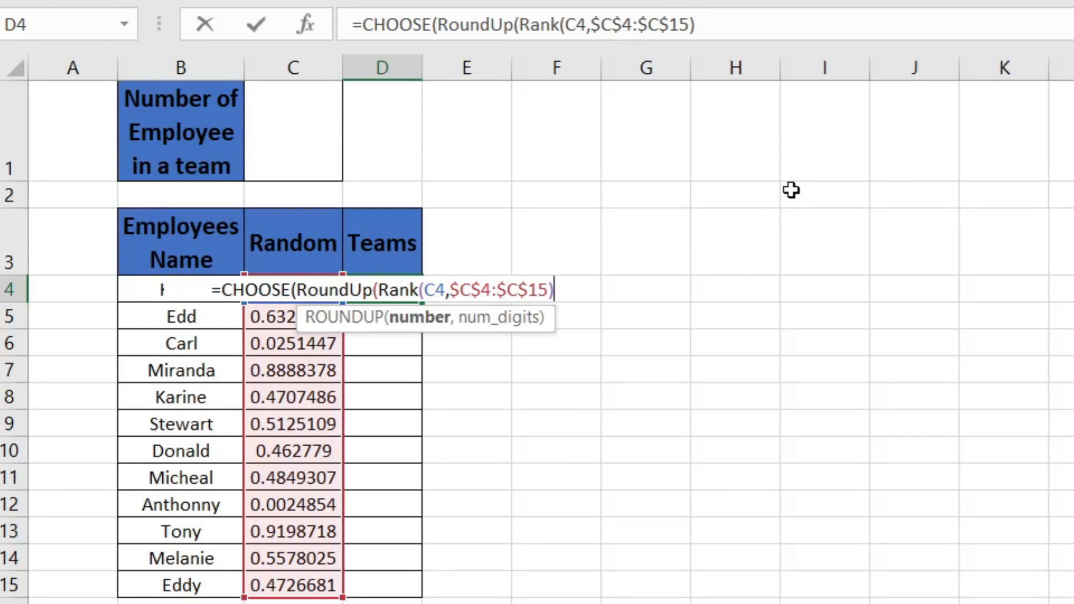
- Divide the rank by the locked team-size cell $C$1 and close RoundUp with 0 digits
text(/)
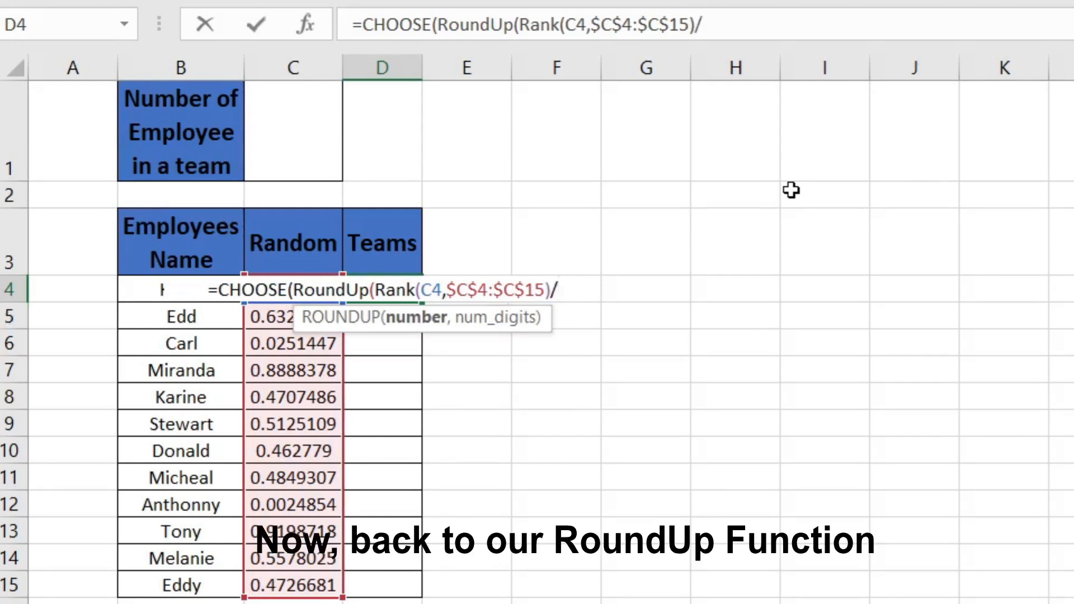
click(319, 157)
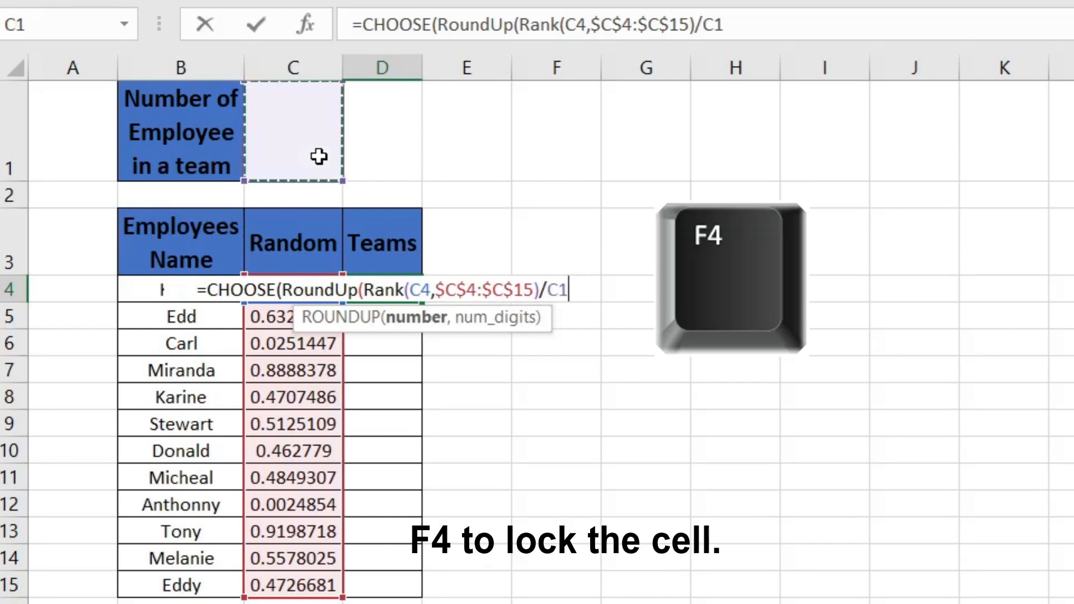
key(F4)
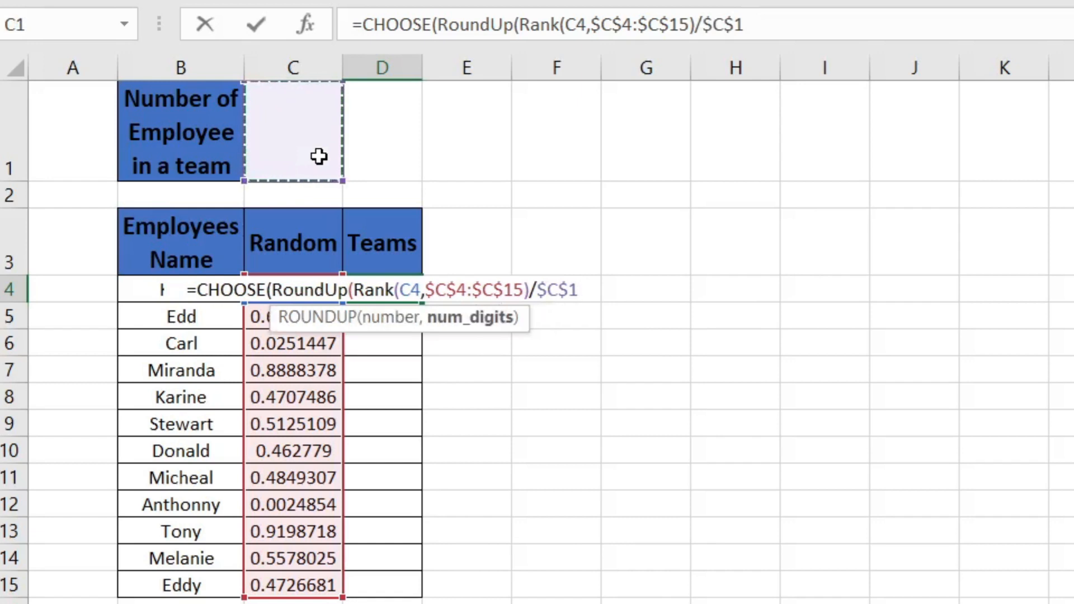
text(,)
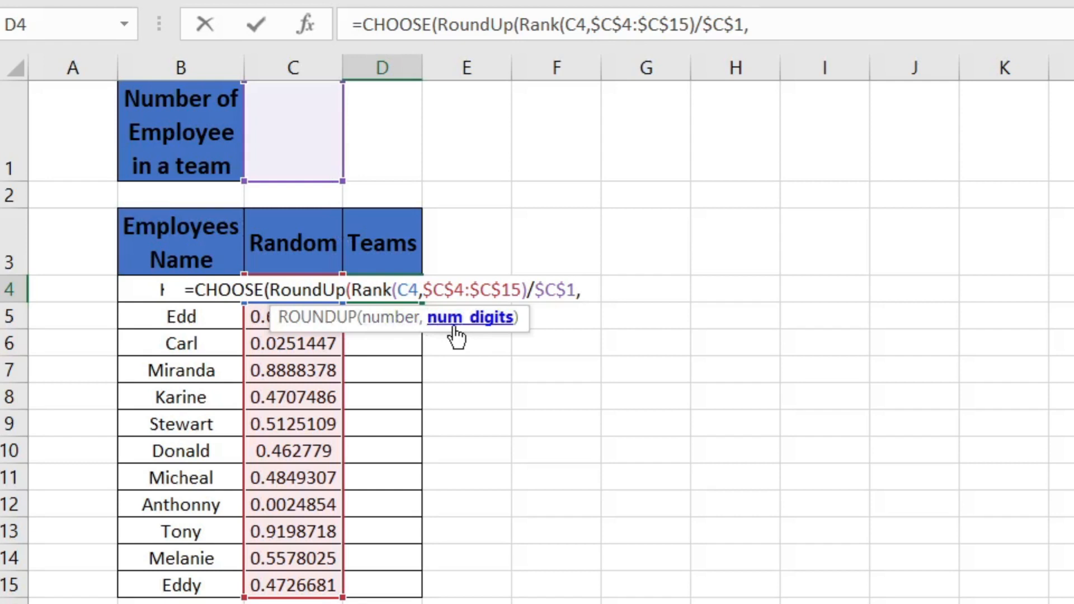
text(0)
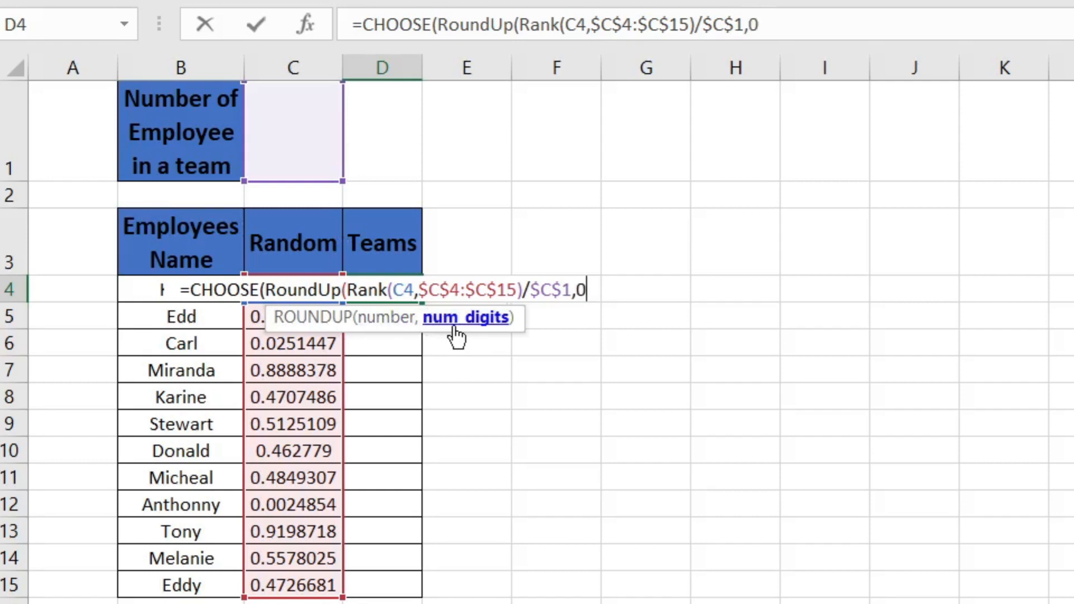
text())
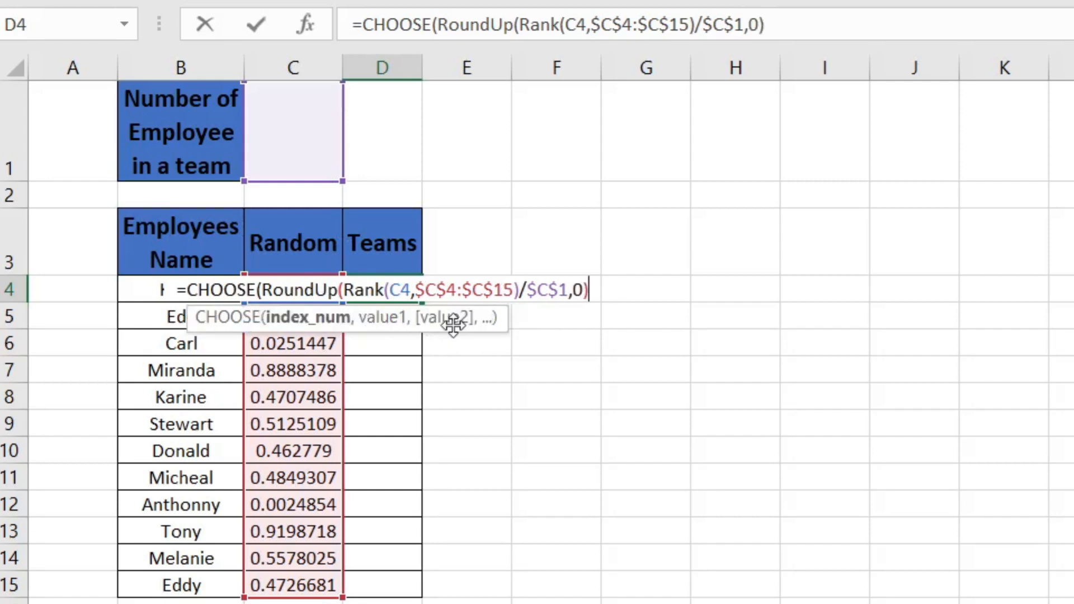
- Add "A", "B", "C" and "D" as the first four team names in the D4 CHOOSE formula
text(,)
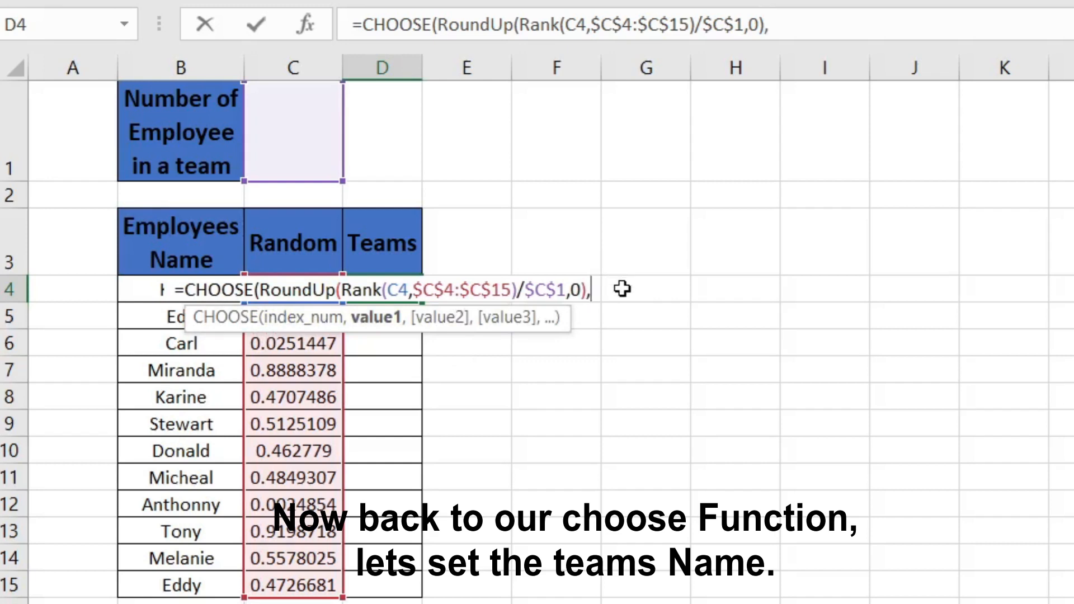
text(")
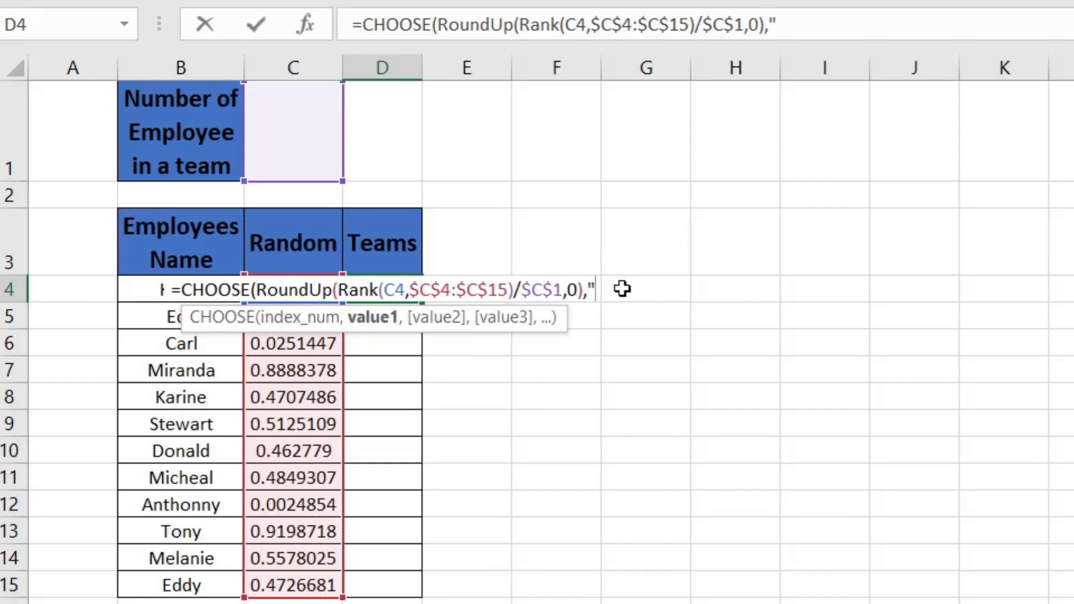
text(A")
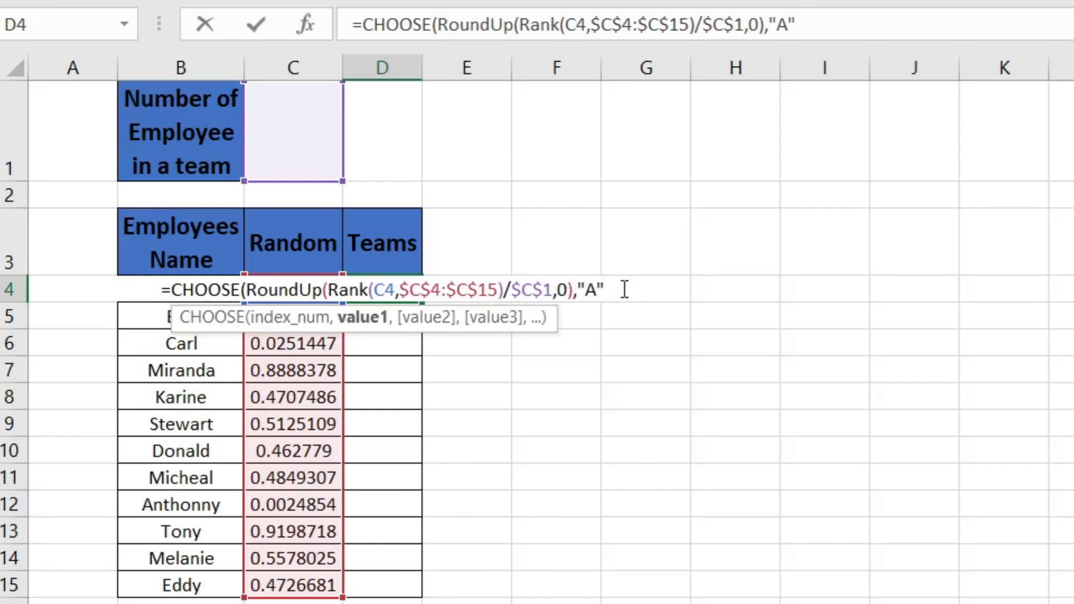
text(,"B")
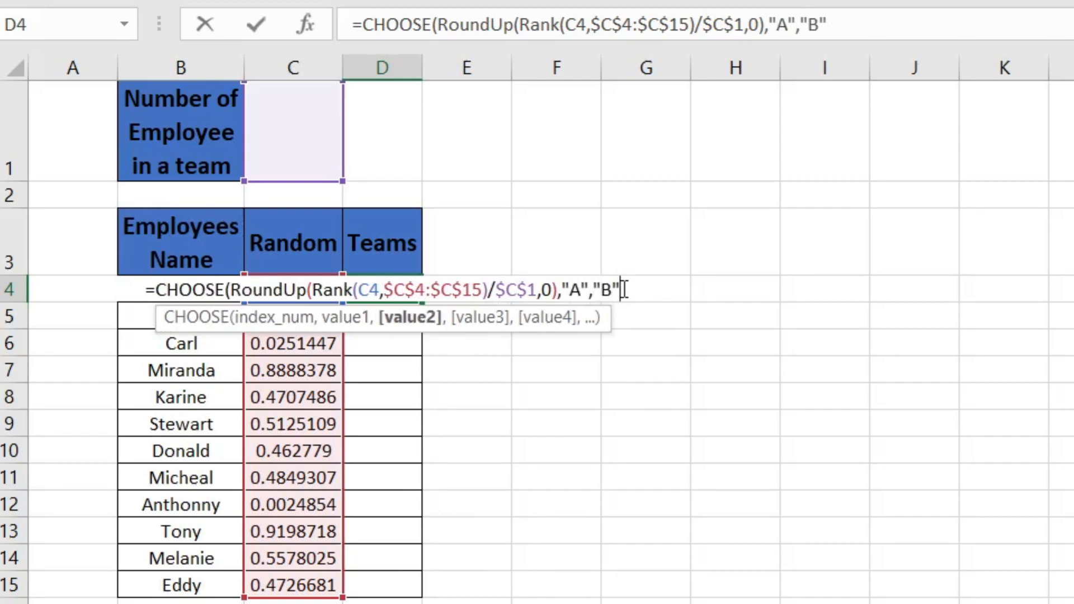
text(,)
text("C)
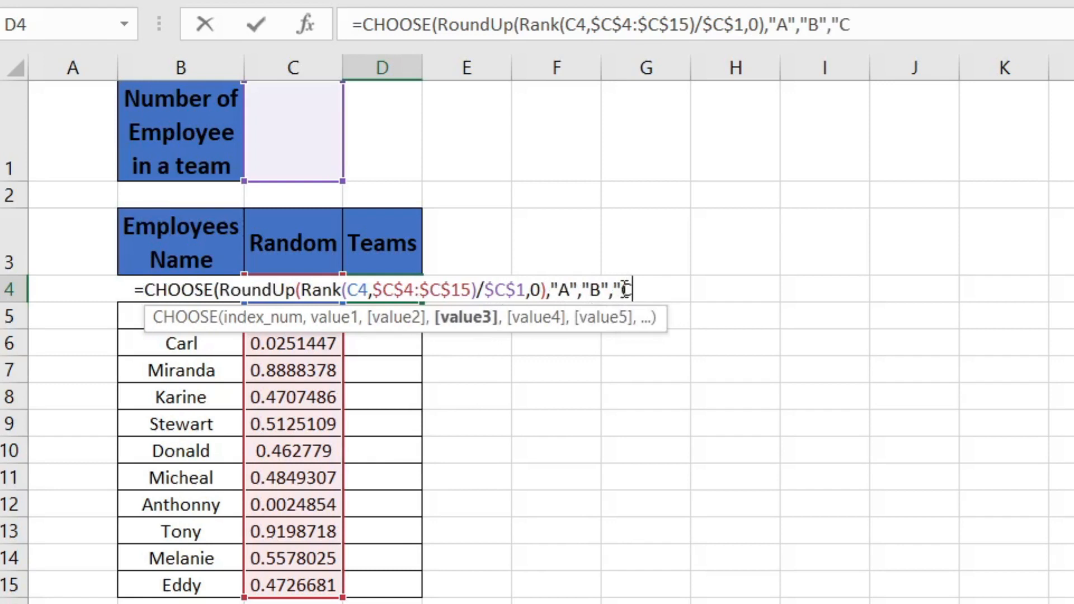
text(",)
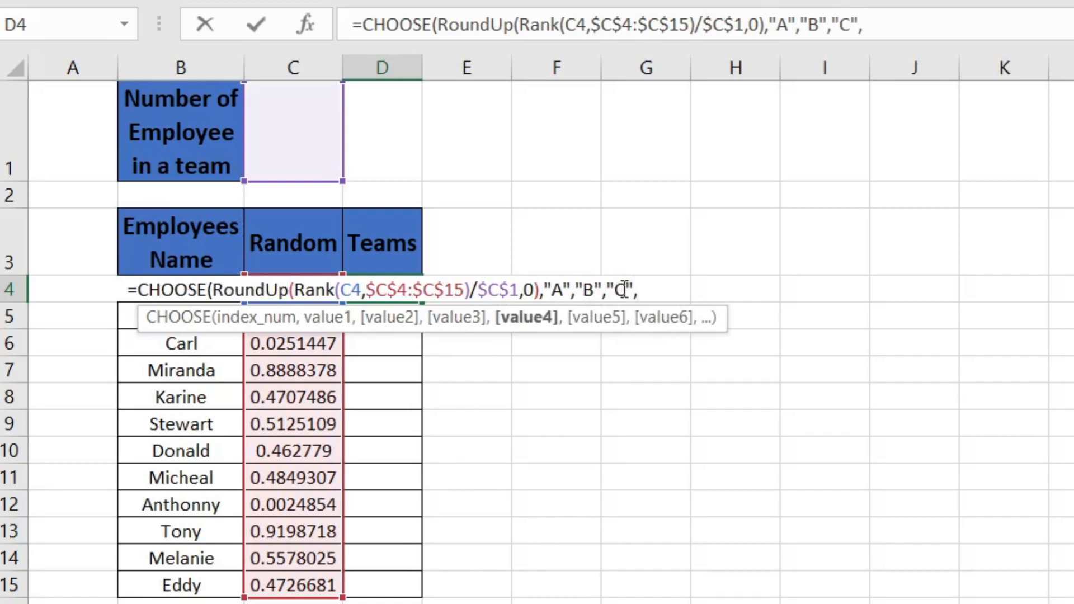
text("D)
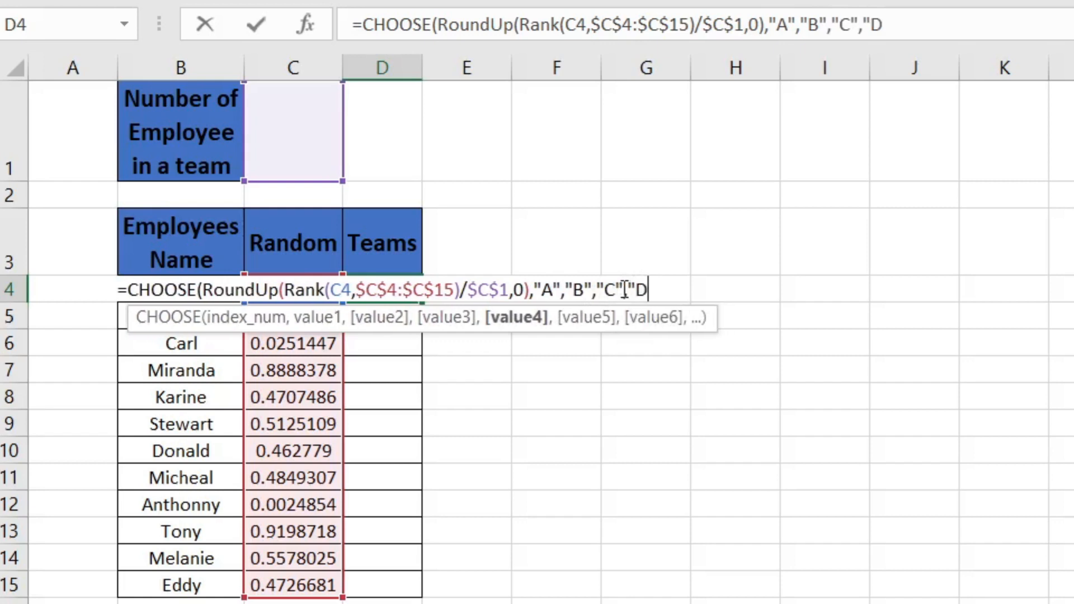
text(",)
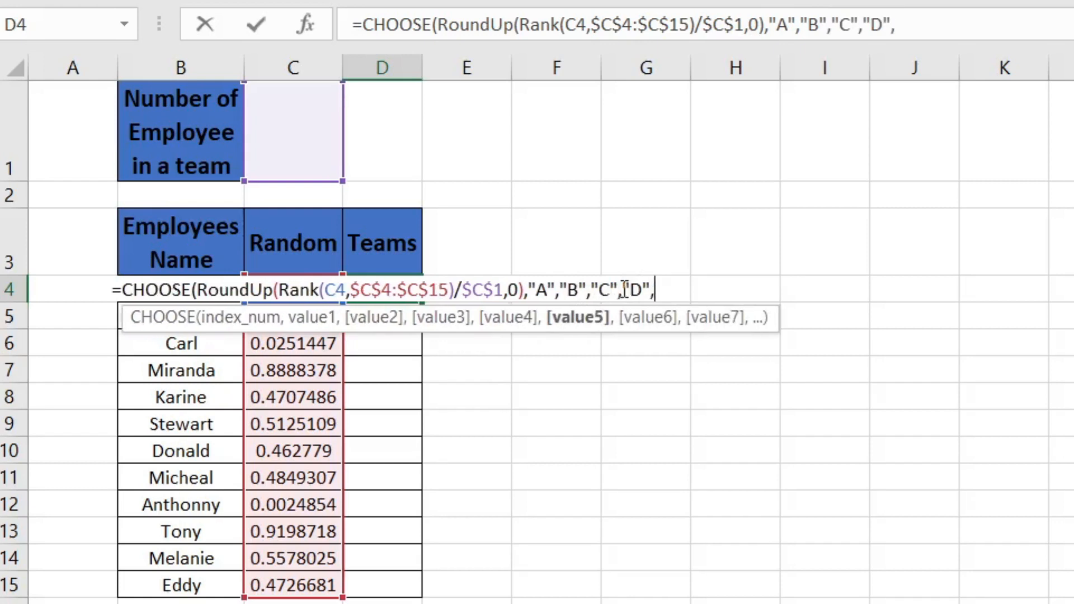
- Add "E" and "F" as the last two team names, close the CHOOSE function and commit the D4 formula
text("E)
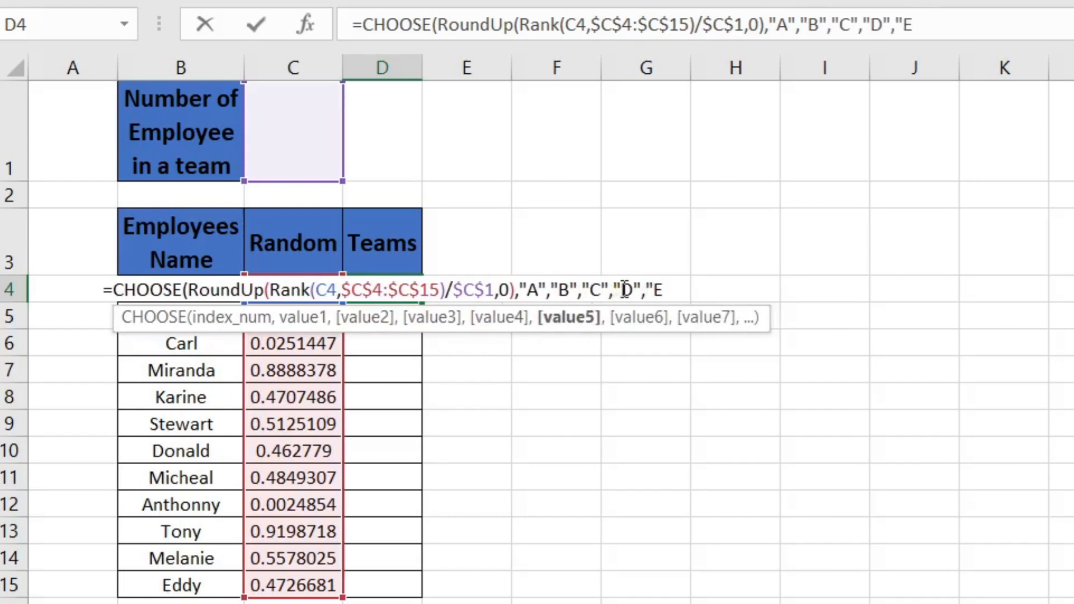
text(".)
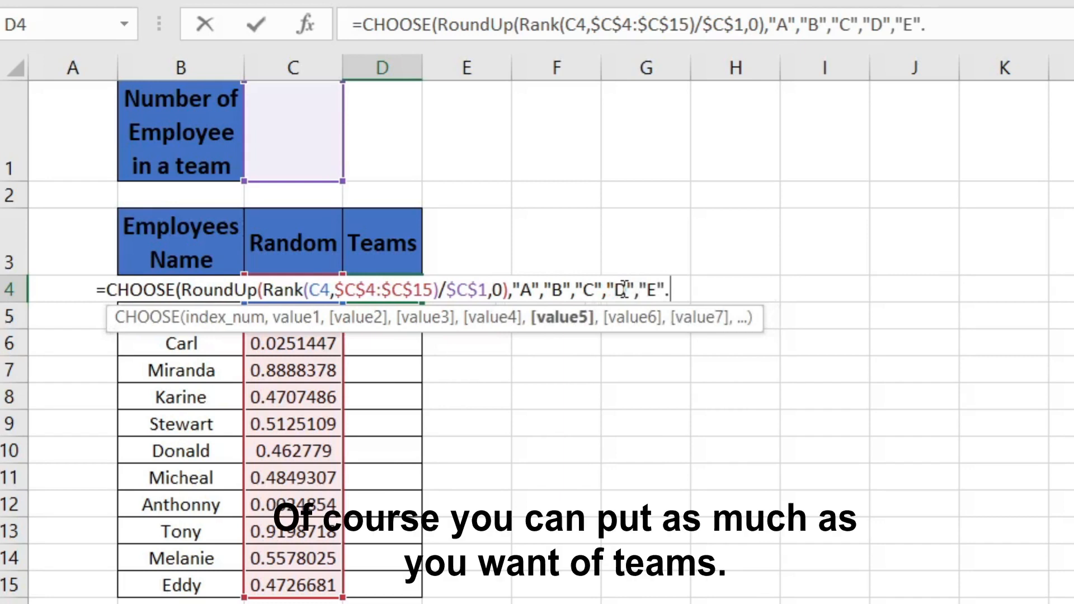
key(BackSpace)
text(,)
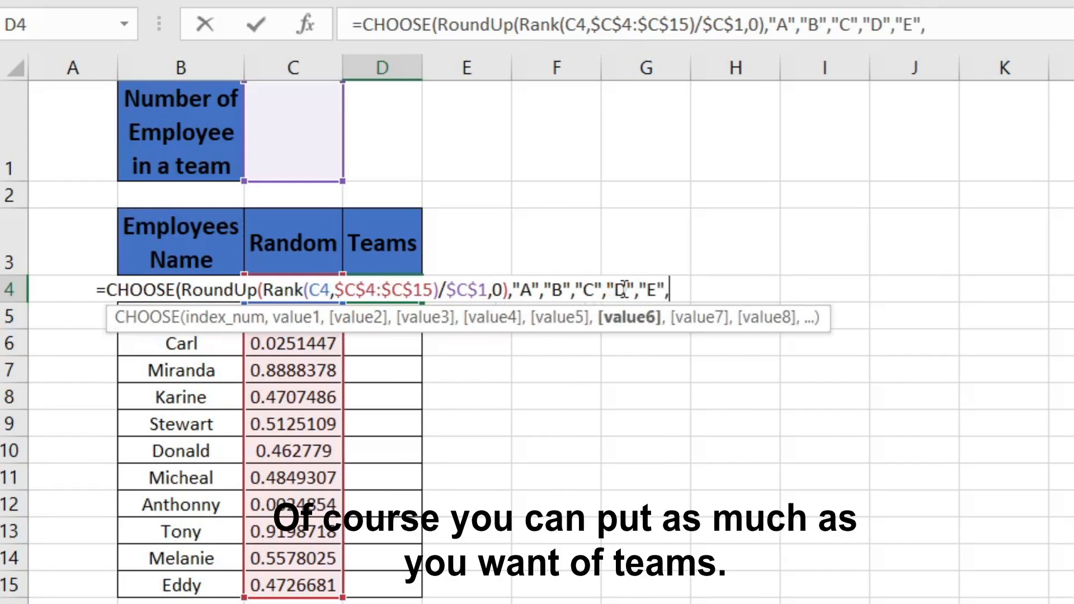
text("F")
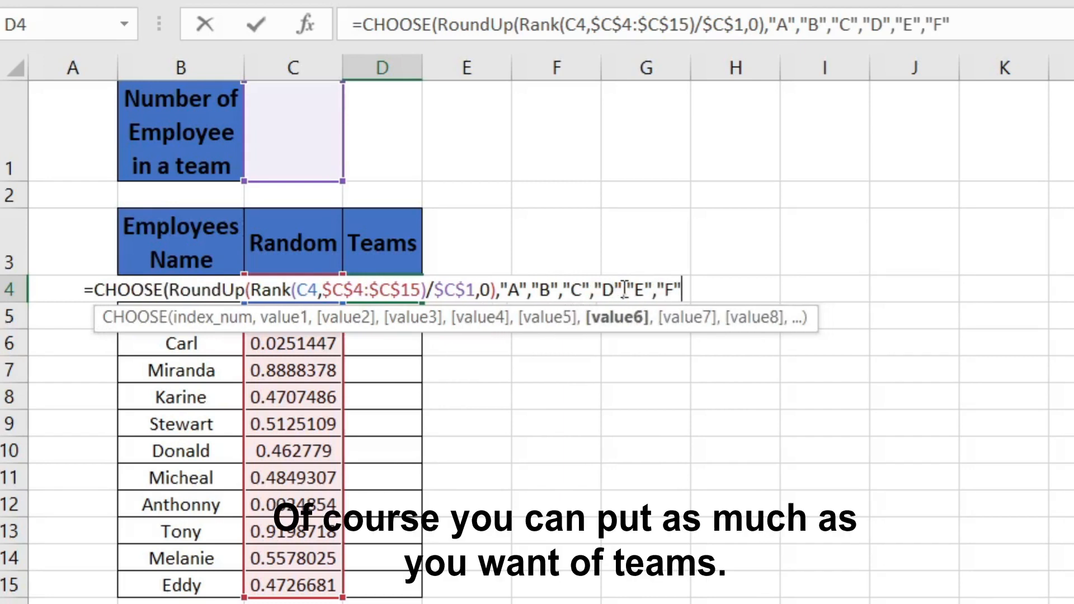
text())
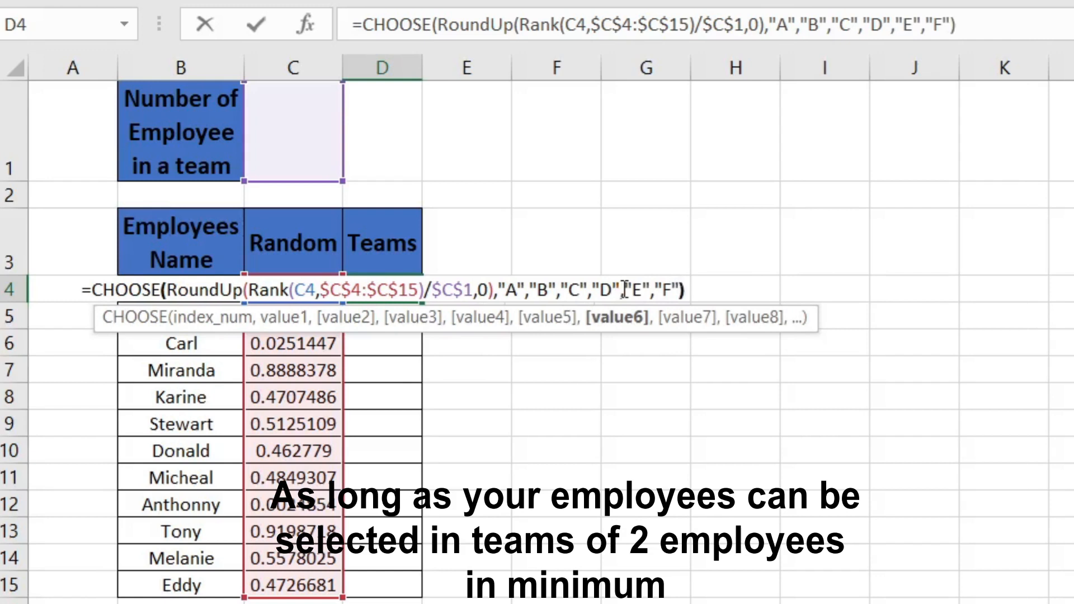
click(625, 289)
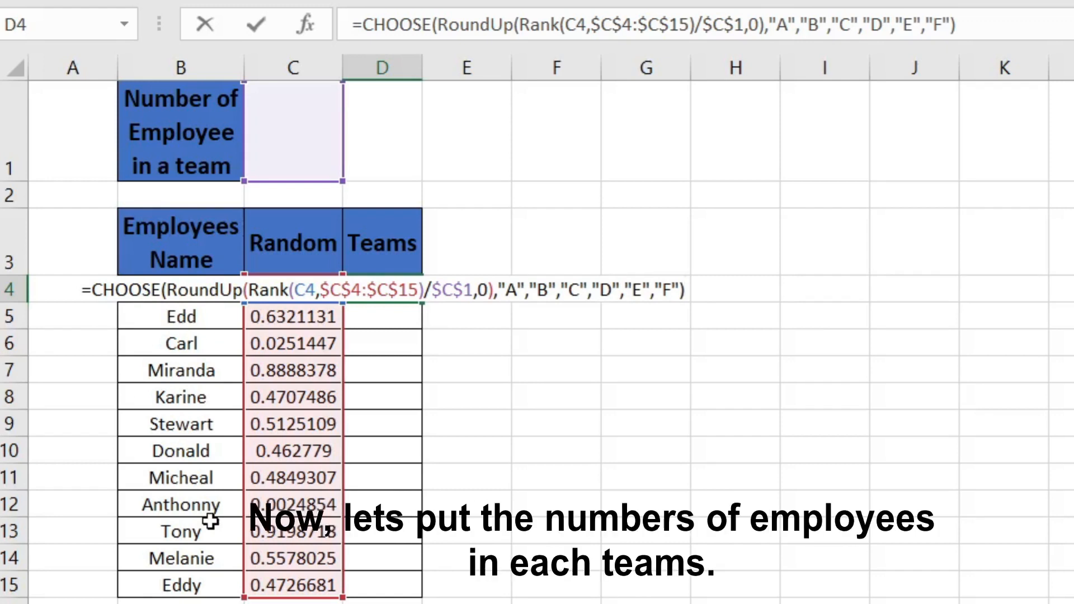
key(Return)
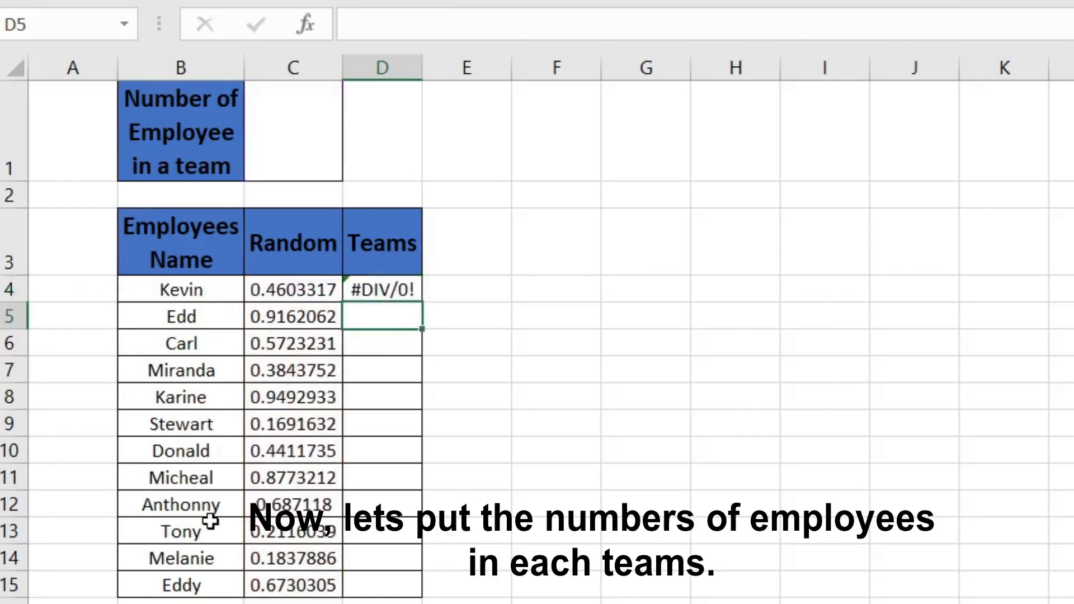
- Set the number of employees in a team in C1 to 2
click(383, 280)
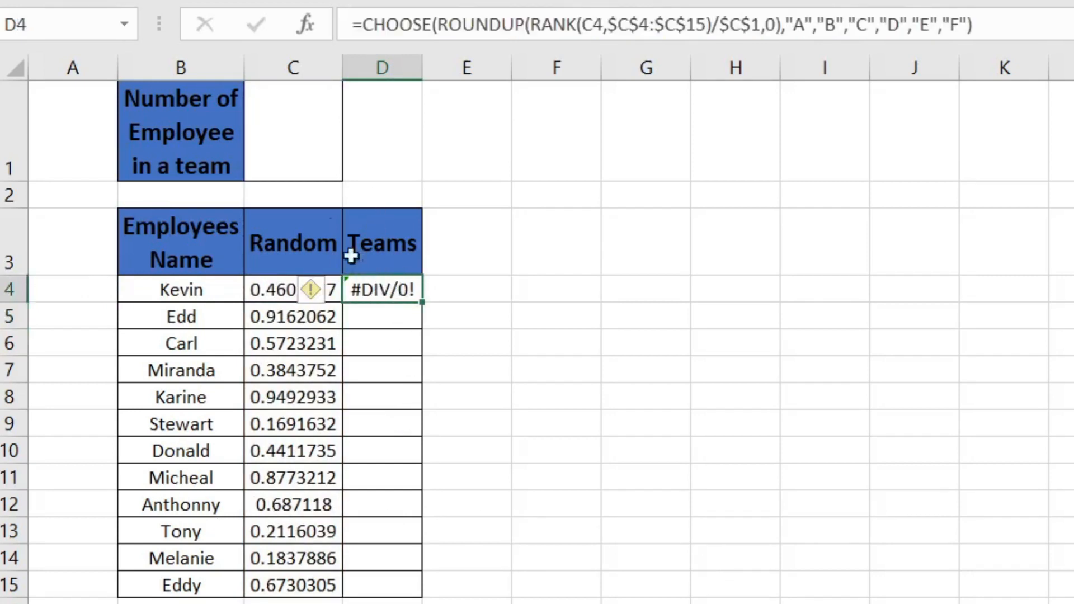
click(317, 137)
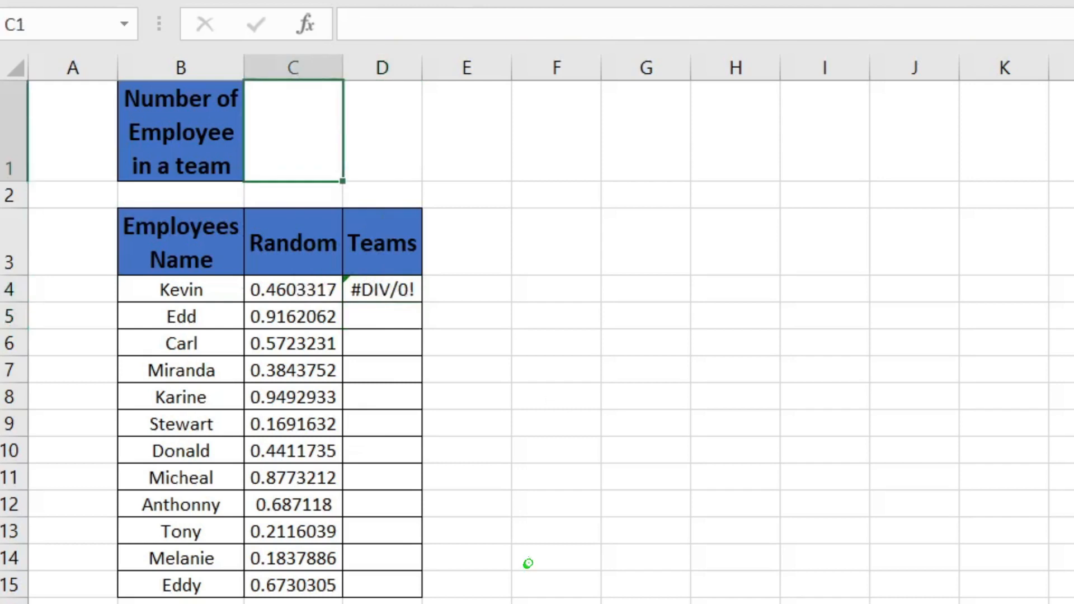
text(2)
key(Return)
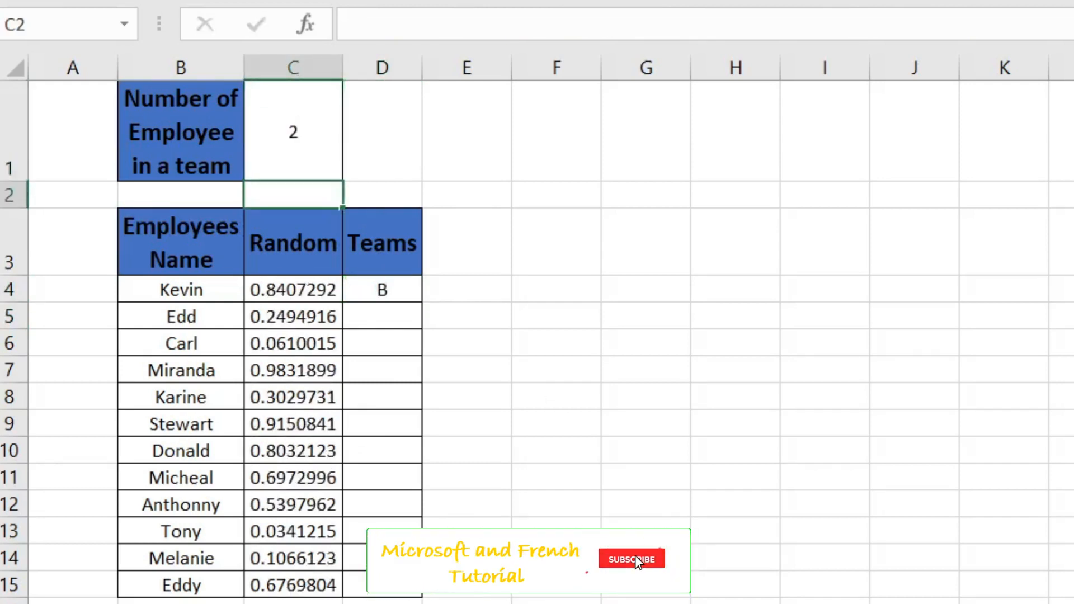
- Fill the team formula from D4 down the Teams column to D15 and compare cells that share a team letter
click(386, 286)
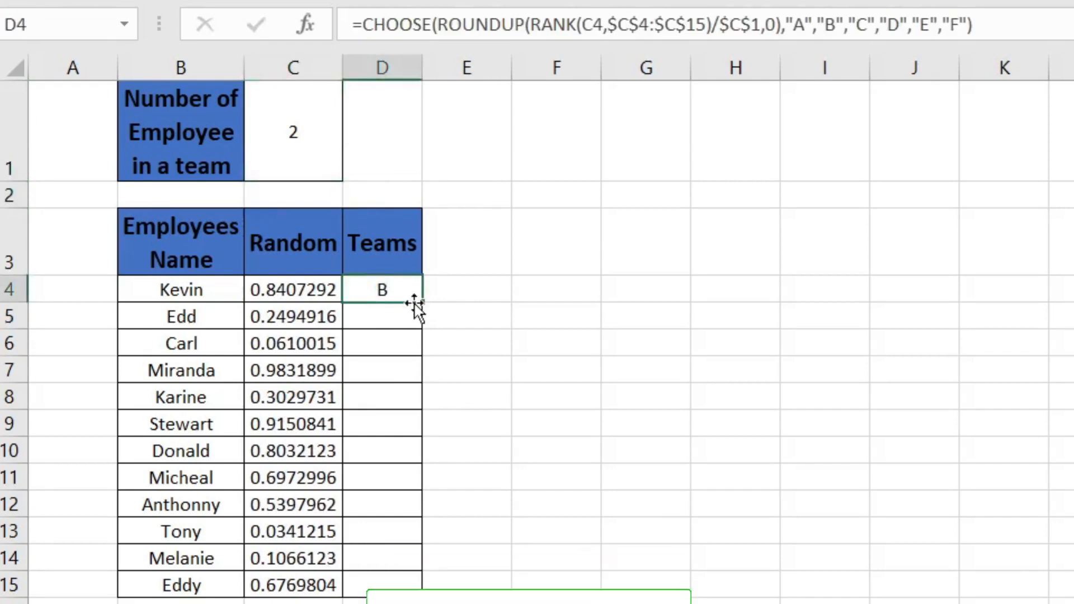
drag(412, 386, 422, 586)
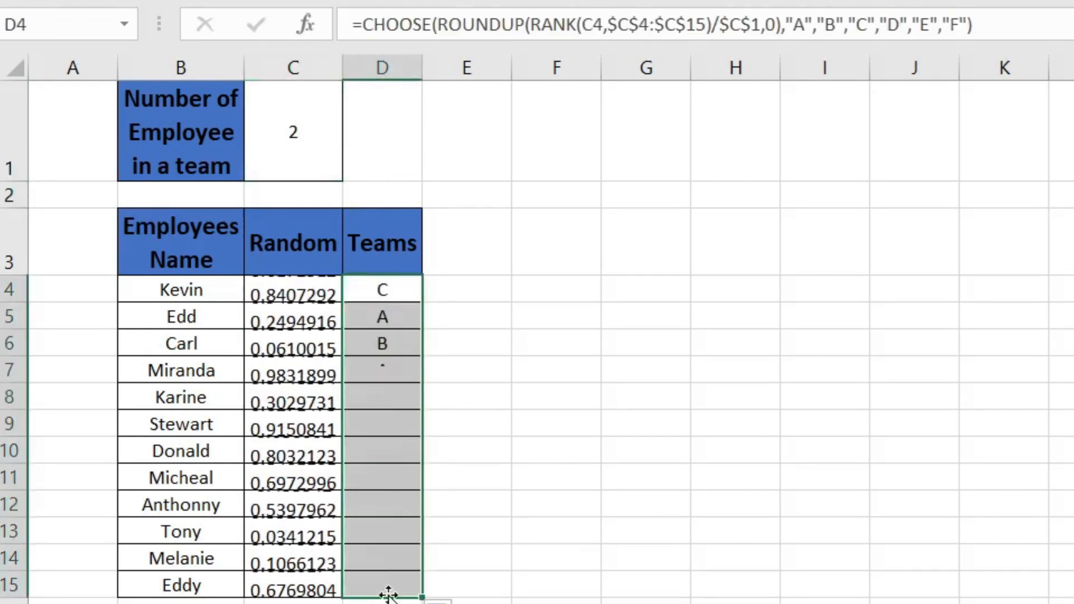
click(401, 285)
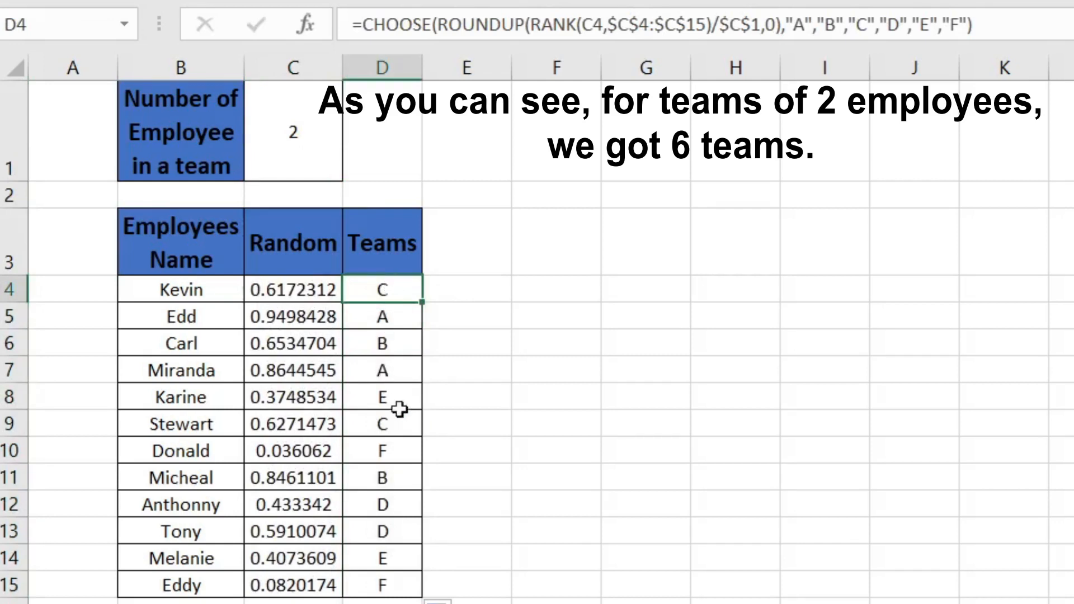
ctrl+click(391, 425)
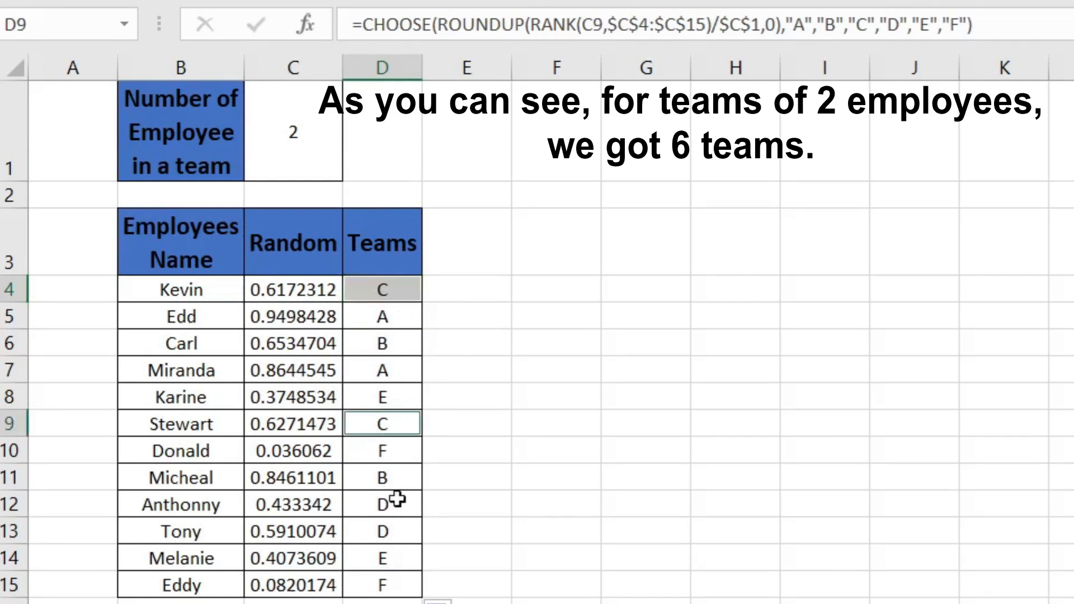
click(400, 316)
ctrl+click(399, 371)
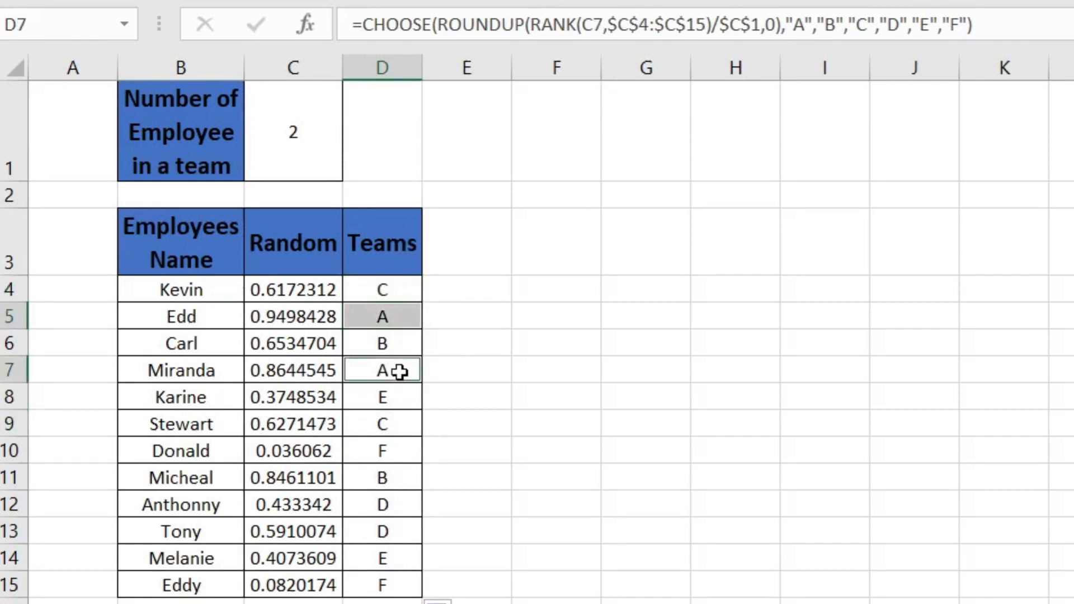
click(412, 343)
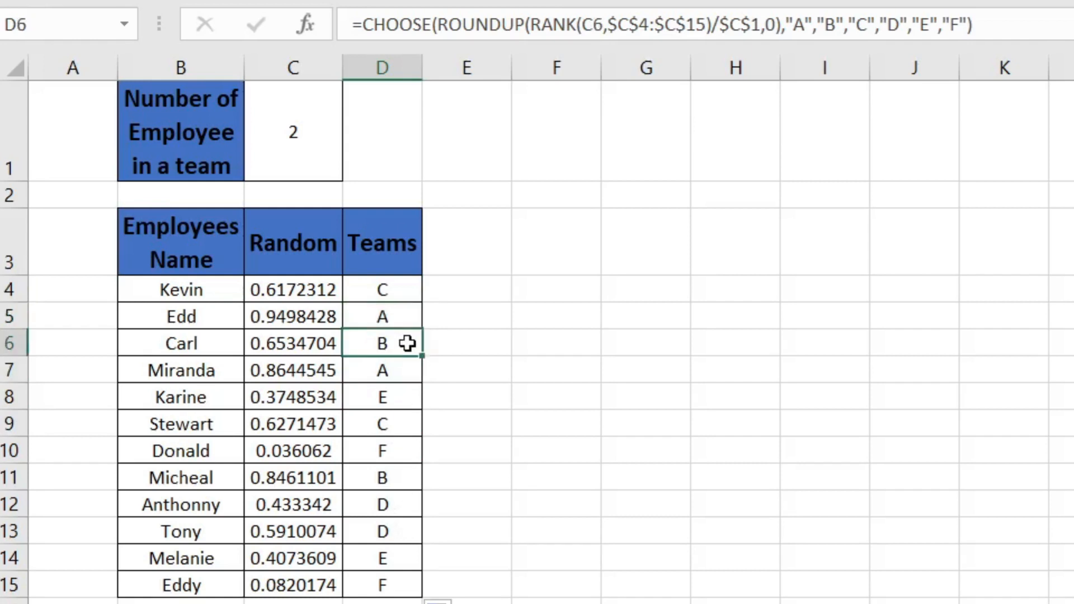
- Set the team size in C1 to 4 and check the distinct team letters in the Teams column
click(276, 146)
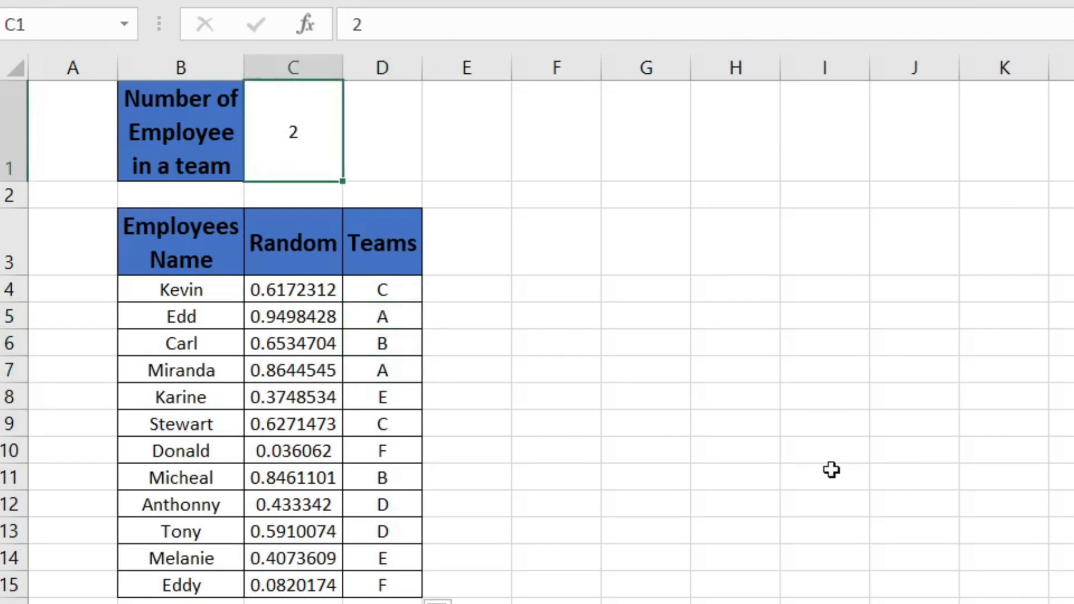
text(4)
key(Return)
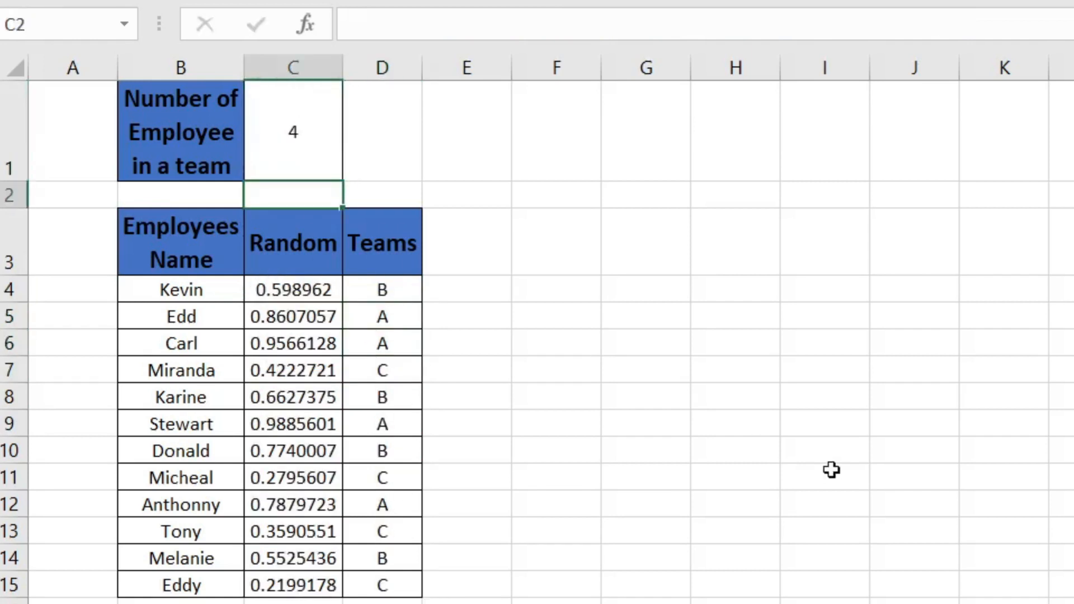
click(385, 291)
click(384, 313)
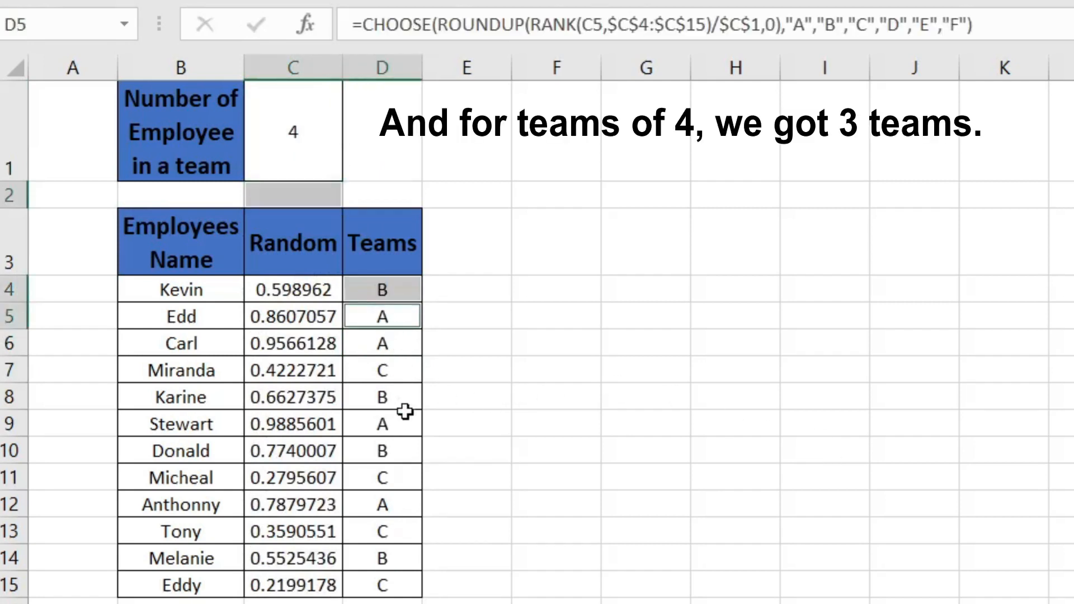
ctrl+click(405, 480)
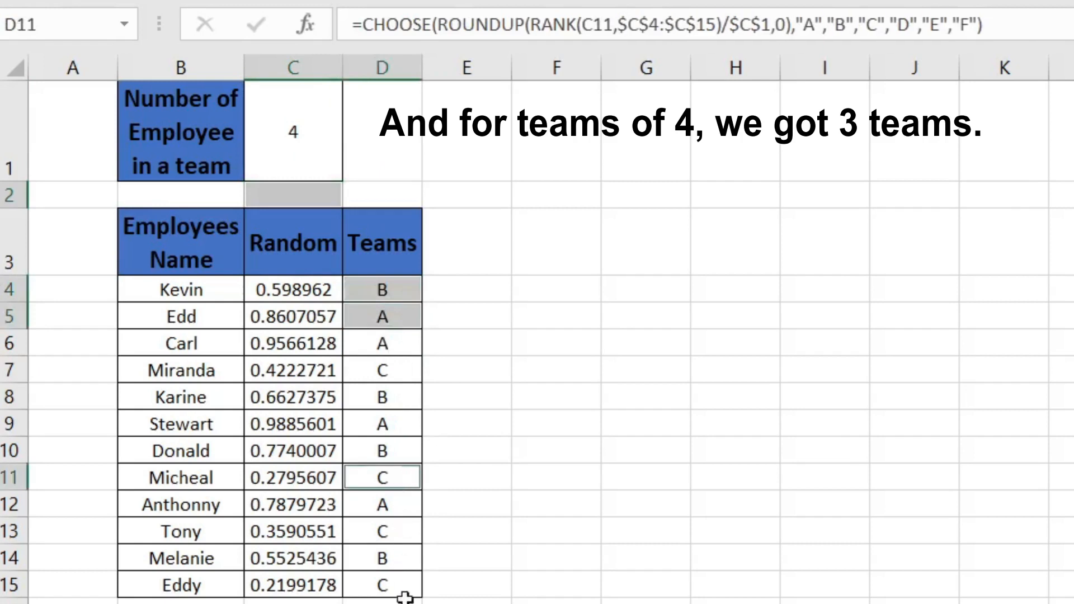
- Set the team size in C1 to 6 and review the team letters assigned in the Teams column
click(315, 167)
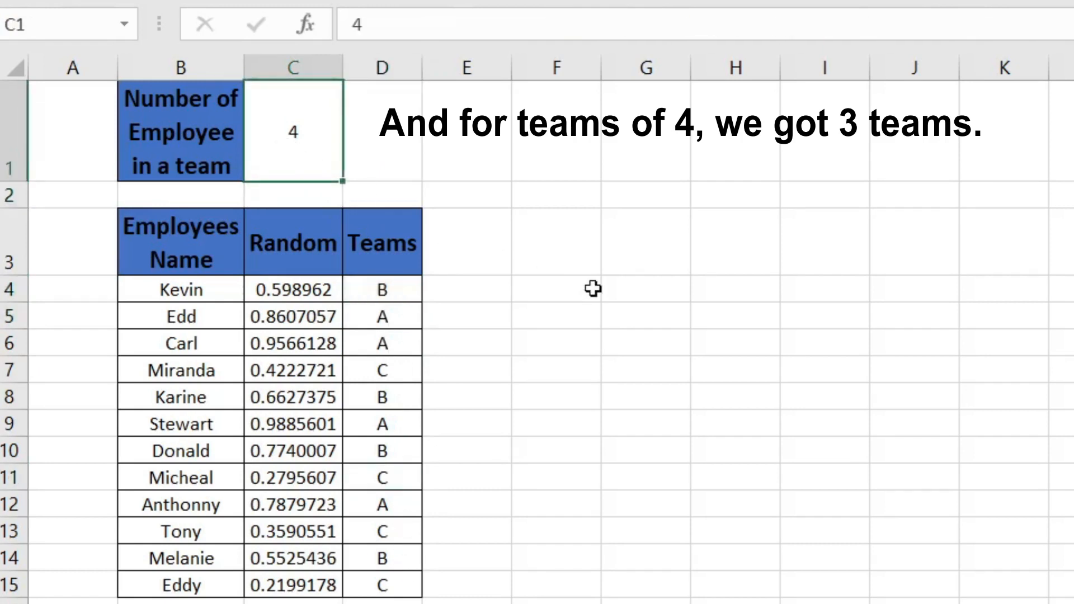
text(6)
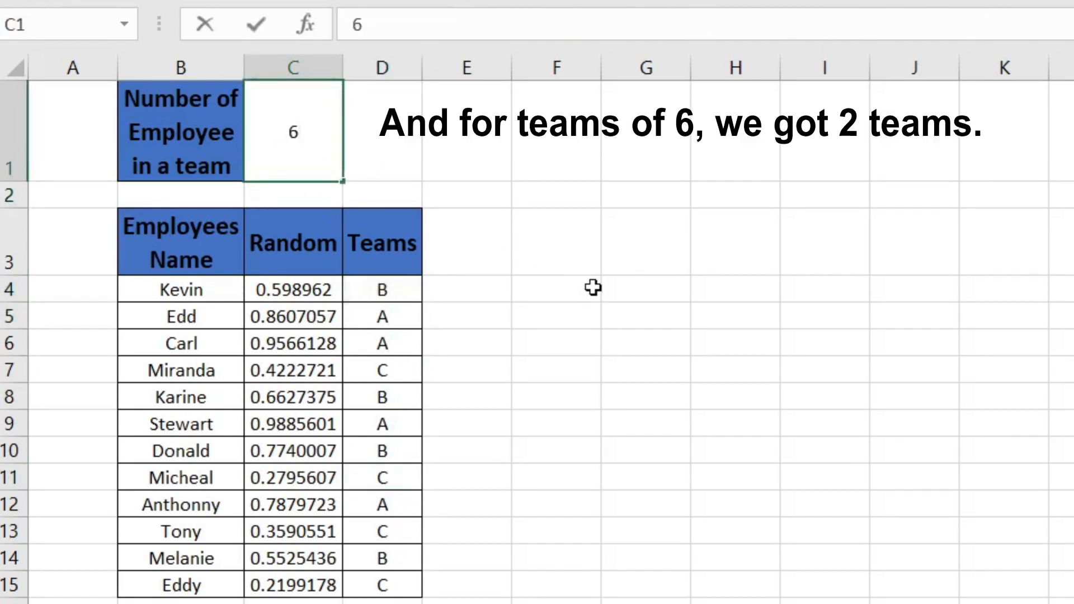
key(Return)
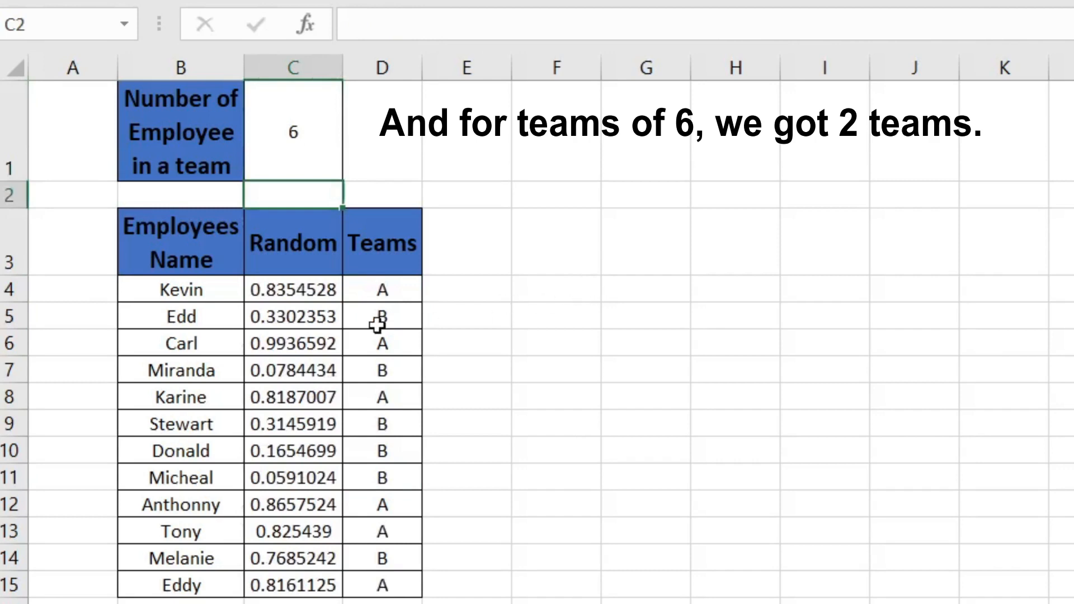
click(378, 295)
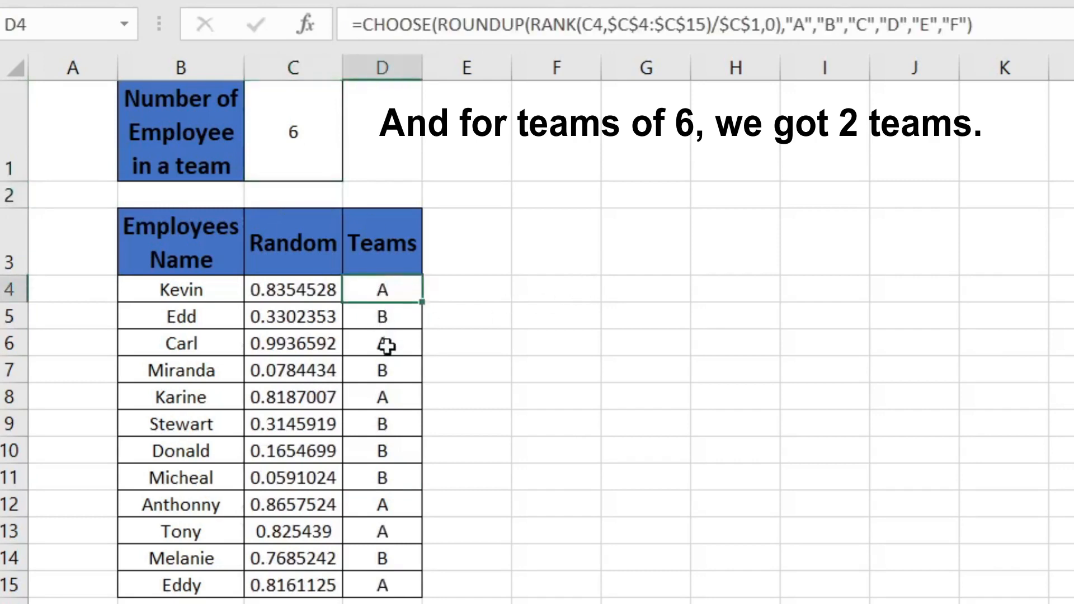
ctrl+click(386, 314)
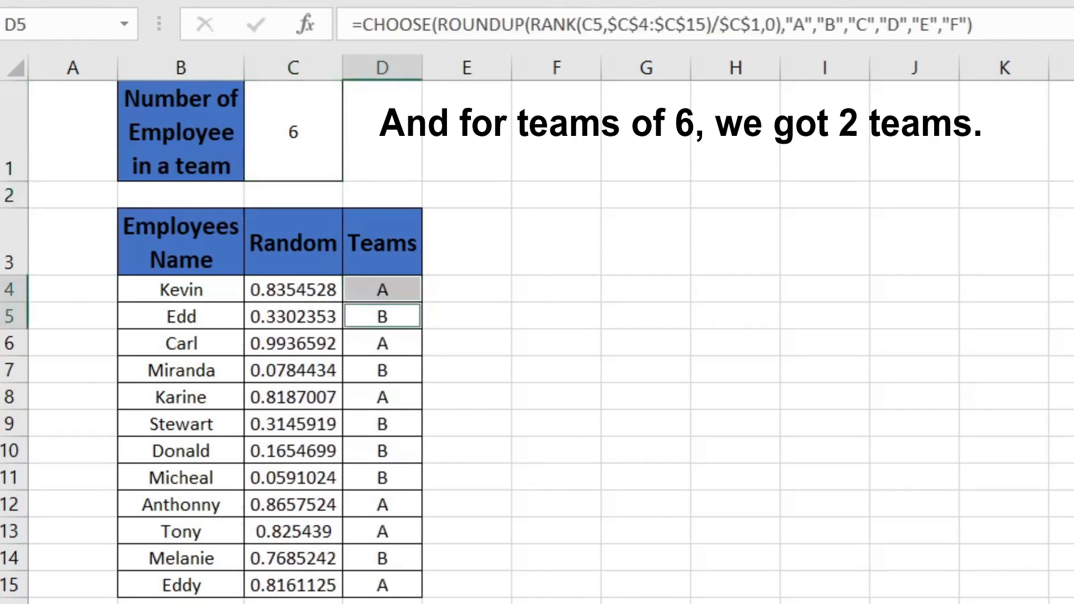
click(383, 285)
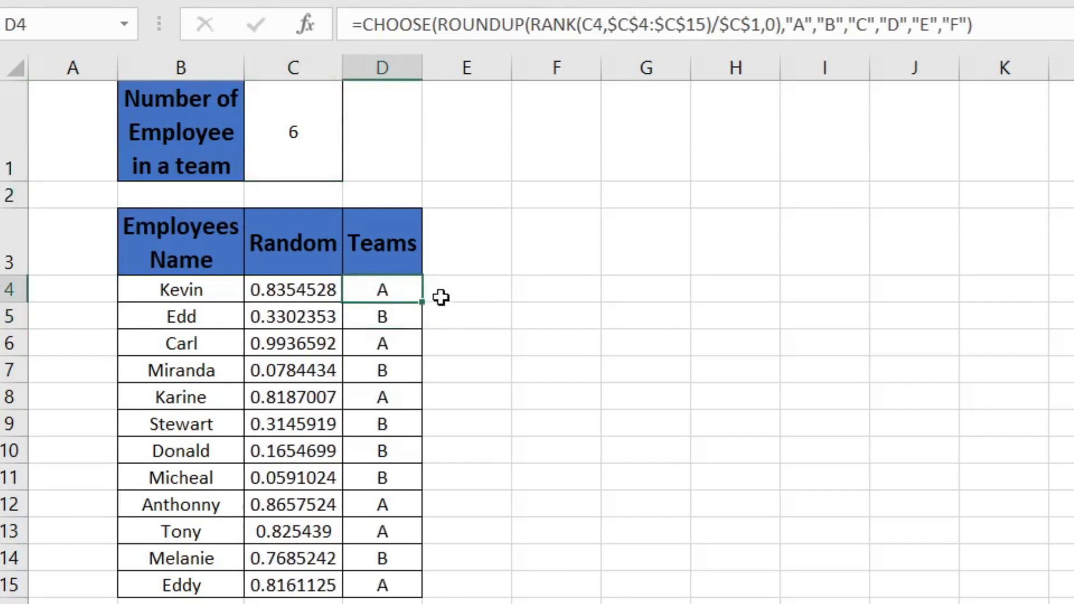
click(449, 298)
click(515, 444)
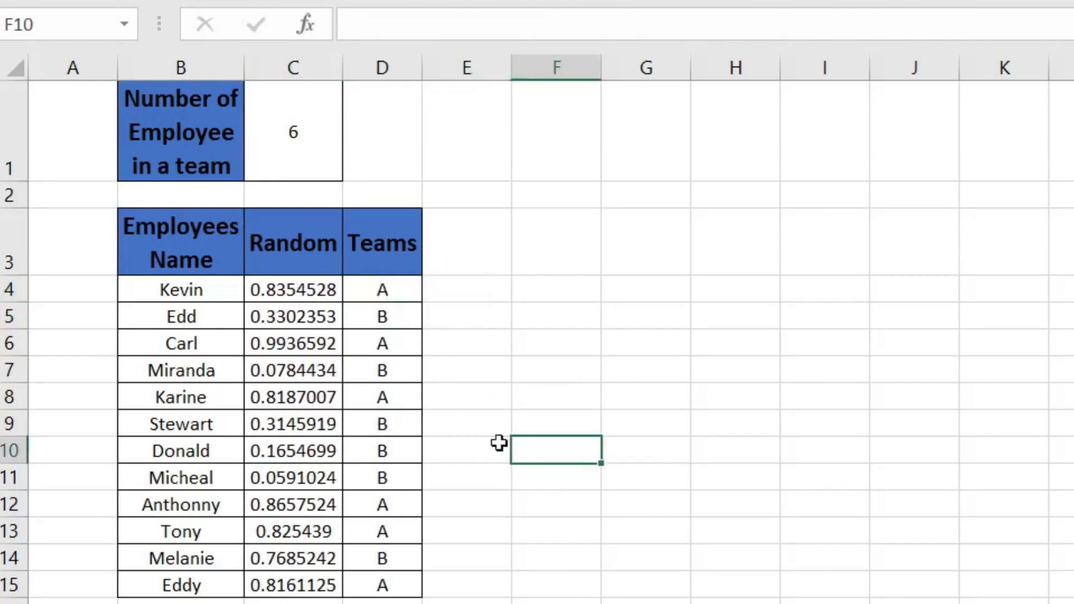
- Select the employee names assigned to team A together in column B to check that team's members
click(163, 293)
ctrl+click(185, 341)
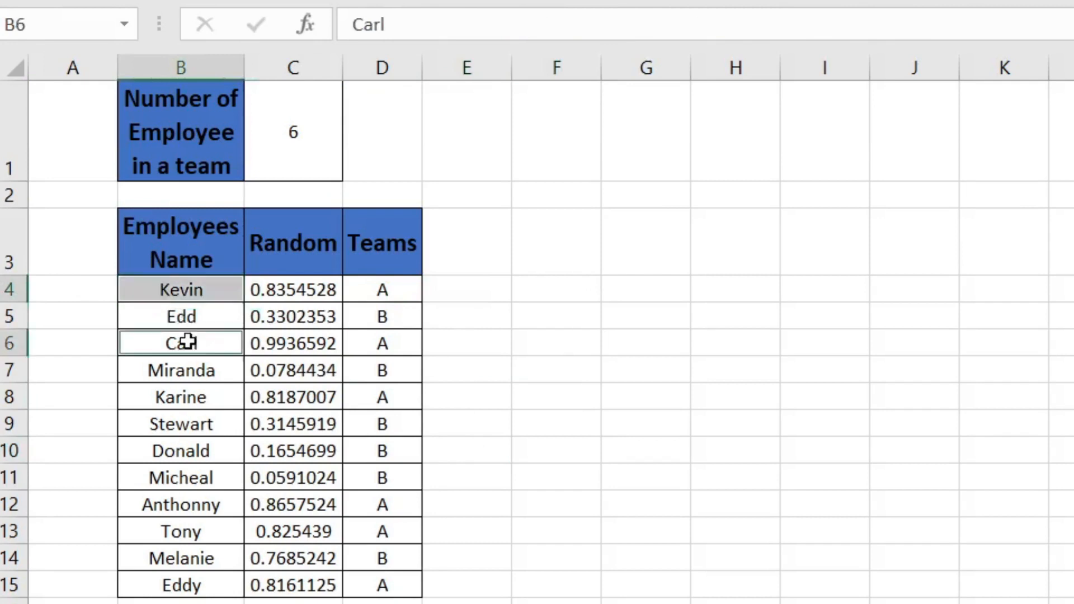
ctrl+click(203, 397)
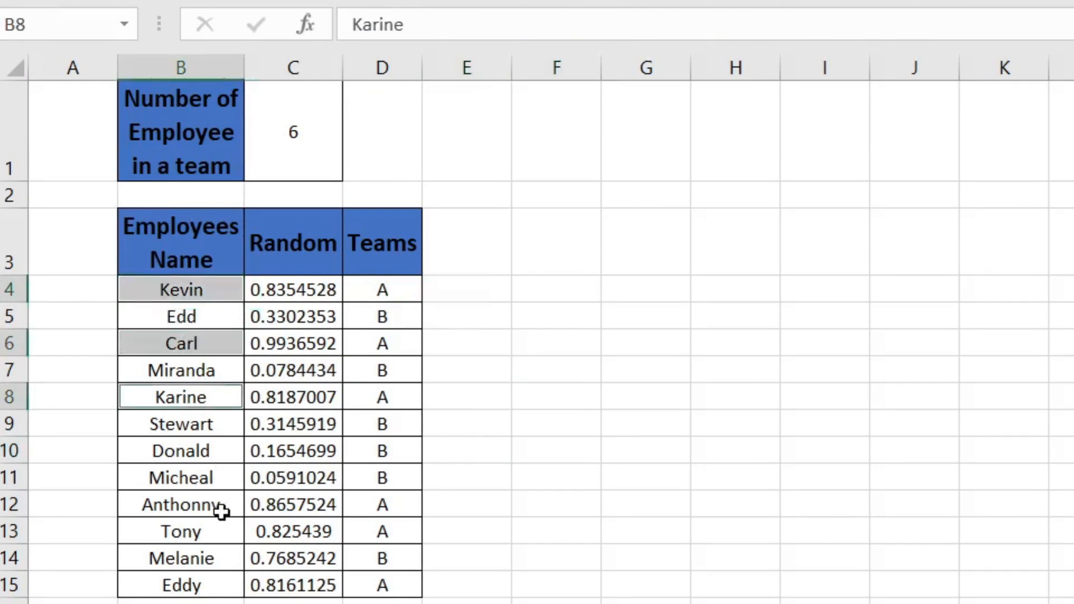
drag(220, 507, 224, 539)
ctrl+click(231, 590)
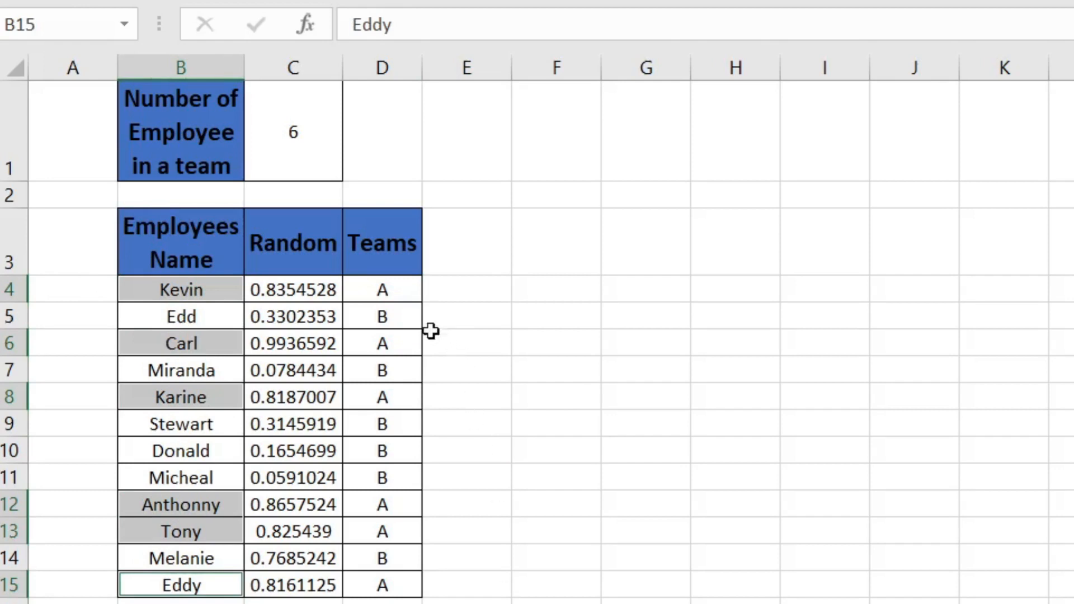
- Select all the team B cells together in the Teams column to check how many employees that team has
click(412, 324)
ctrl+click(374, 376)
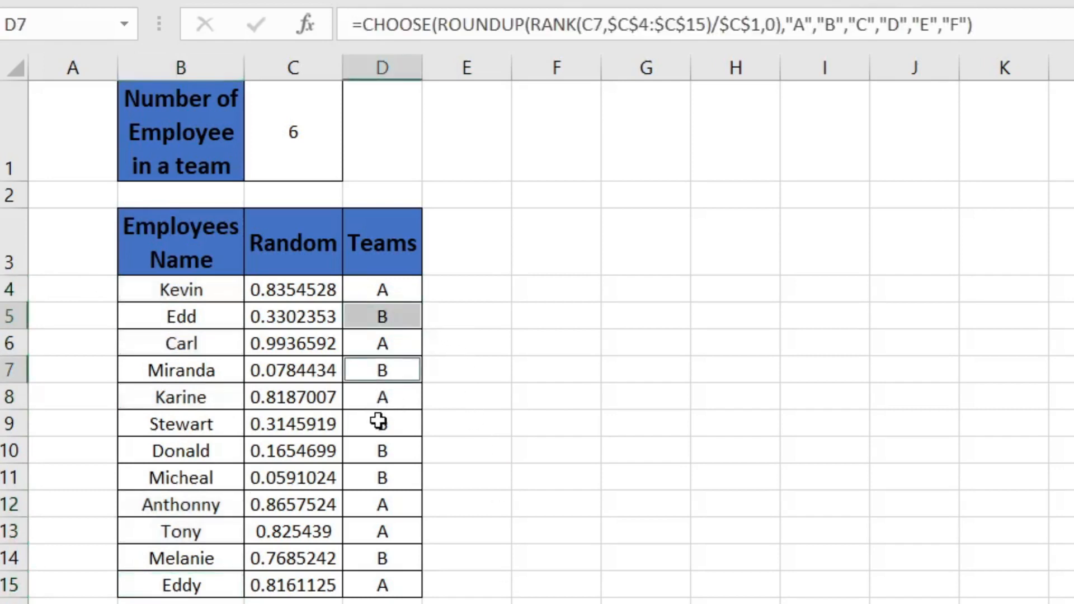
ctrl+click(379, 421)
ctrl+click(386, 474)
ctrl+click(385, 462)
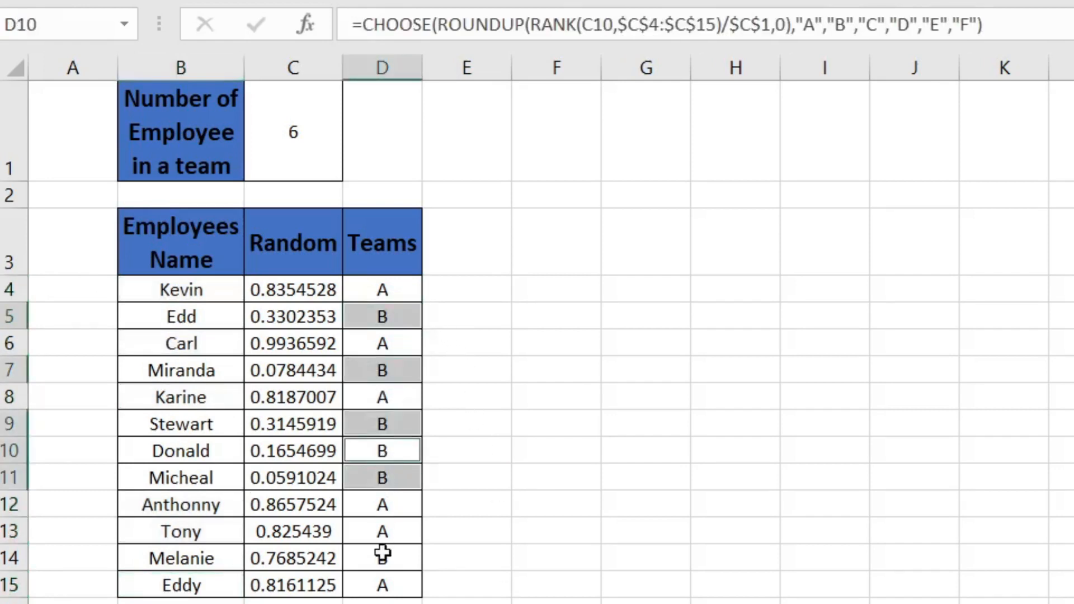
ctrl+click(377, 563)
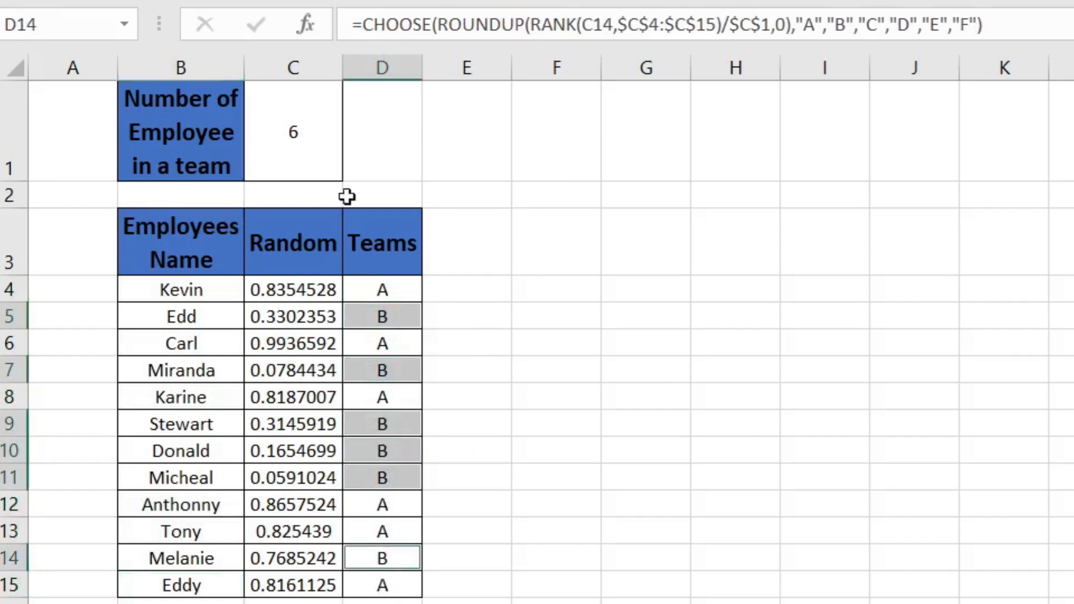
- Set the number of employees in a team in C1 to 5
click(301, 135)
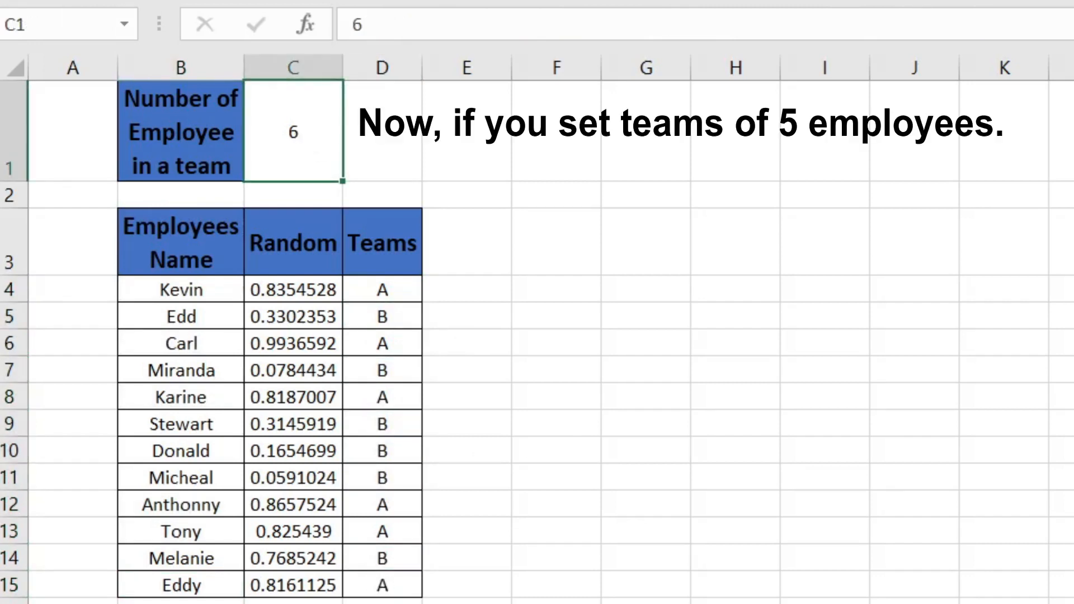
text(5)
key(Return)
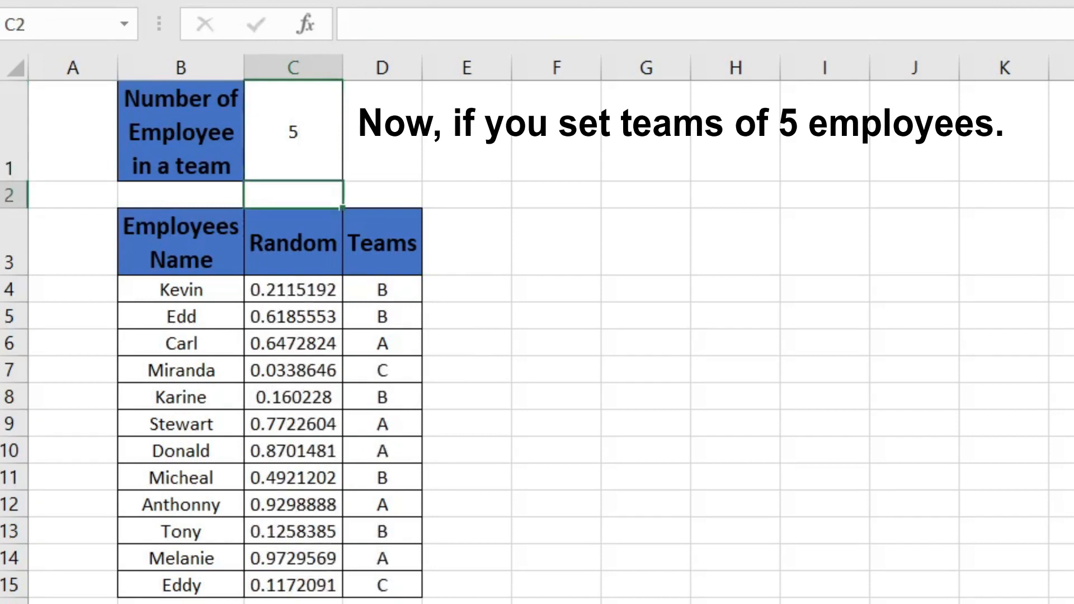
- Select the team B cells D4, D5, D8, D11 and D13 together to count that team's members
click(388, 290)
ctrl+click(390, 315)
ctrl+click(395, 400)
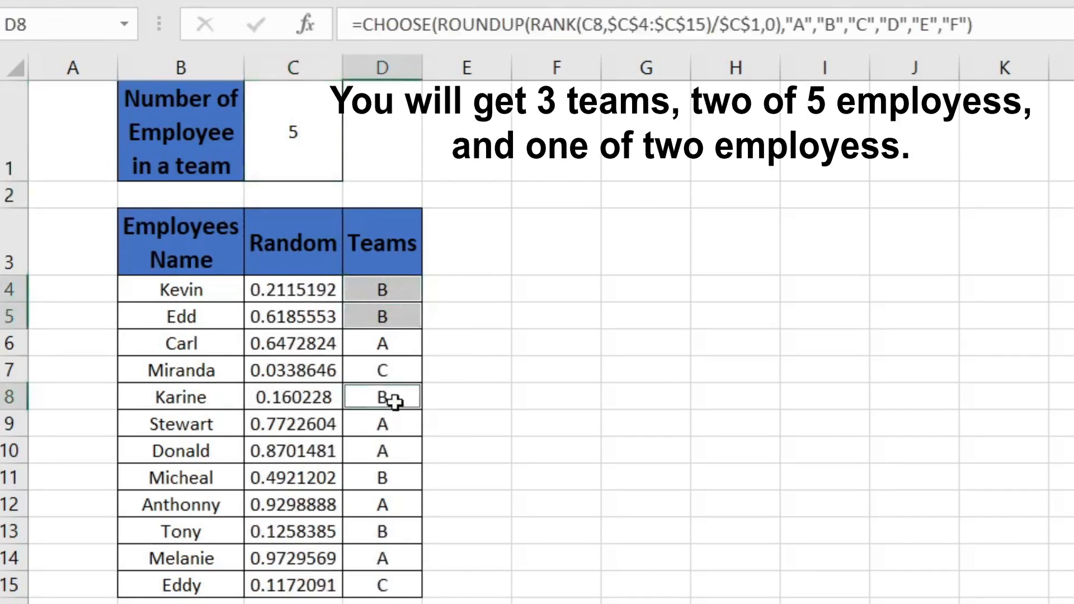
ctrl+click(400, 483)
ctrl+click(404, 540)
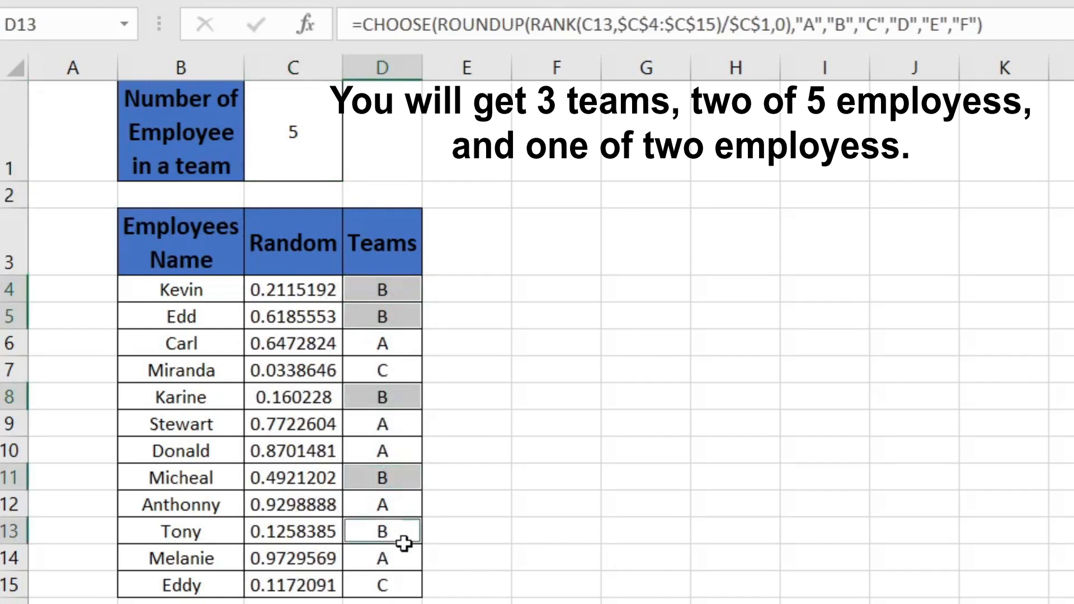
- Add the team A cells D6, D9, D10, D12 and D14 to the selection to count that team's members
ctrl+click(392, 343)
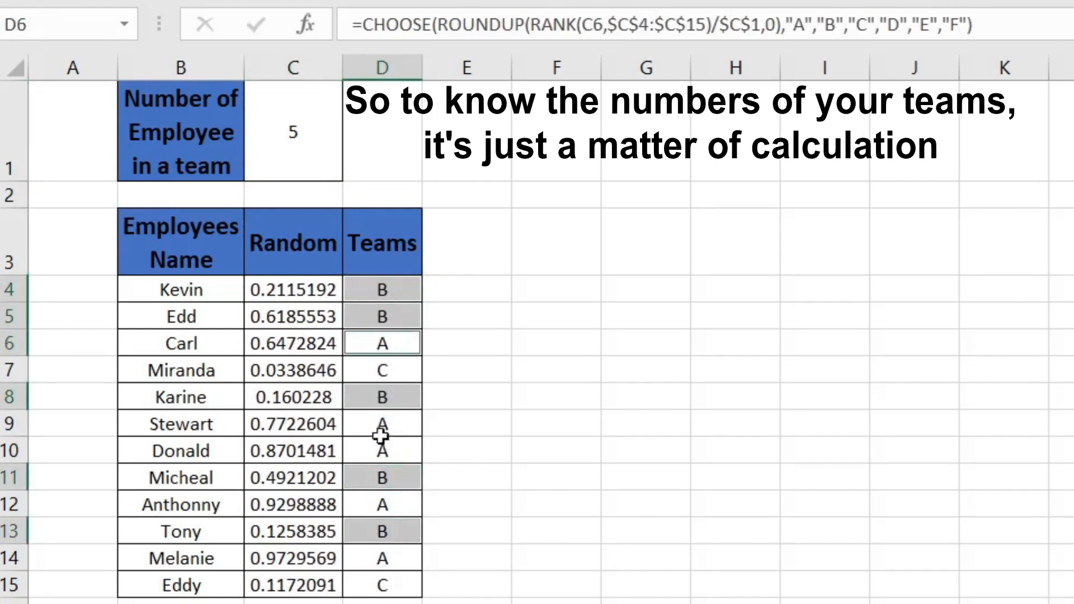
ctrl+click(380, 436)
ctrl+click(388, 456)
ctrl+click(391, 509)
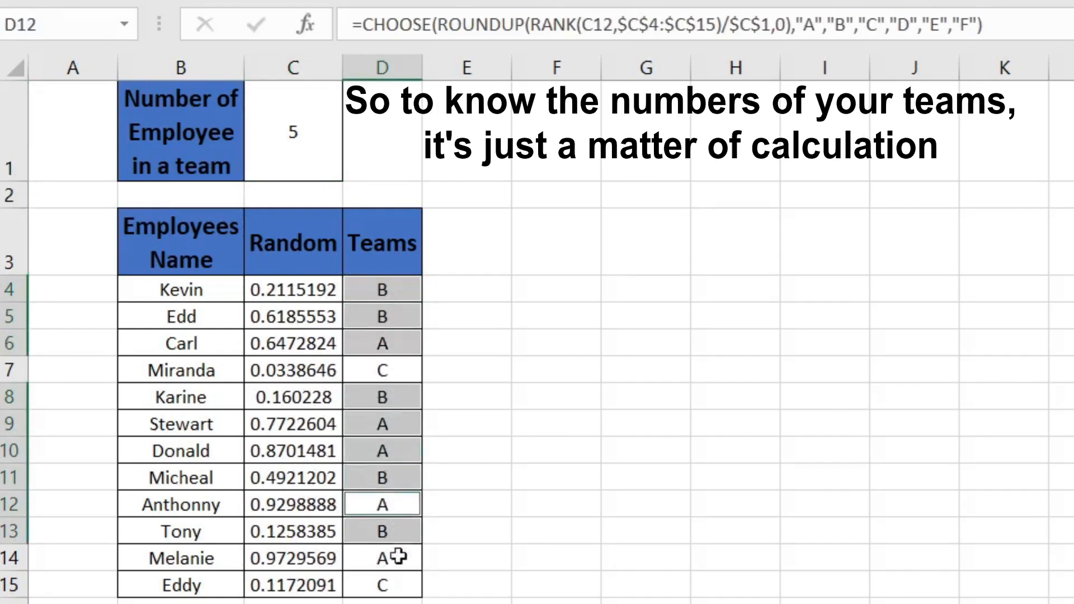
ctrl+click(398, 573)
ctrl+click(398, 562)
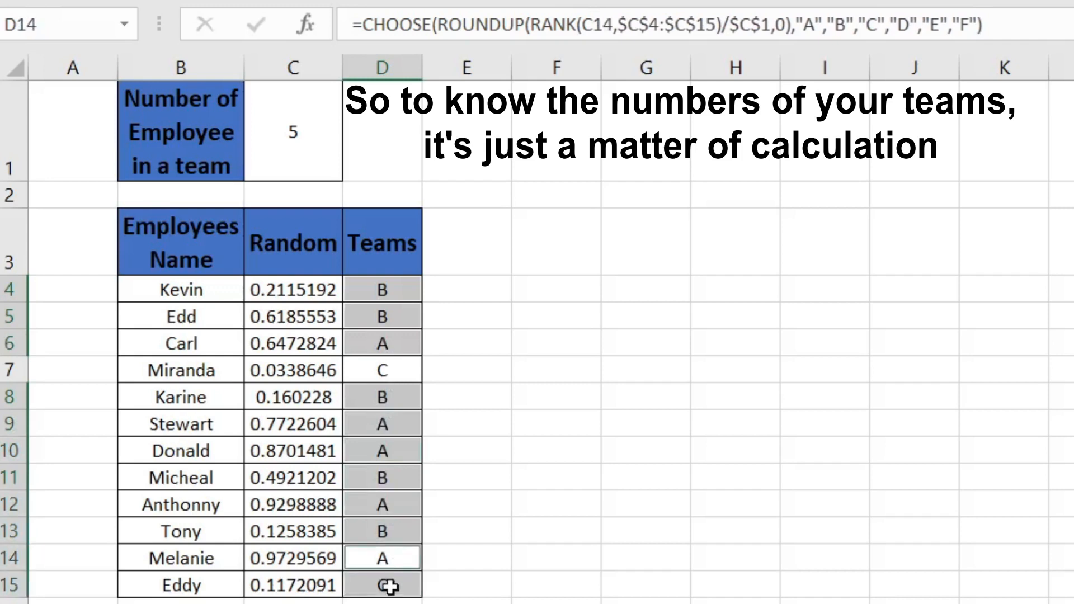
- Check the team C assignments in D15 and D7 of the Teams column
ctrl+click(388, 585)
ctrl+click(377, 589)
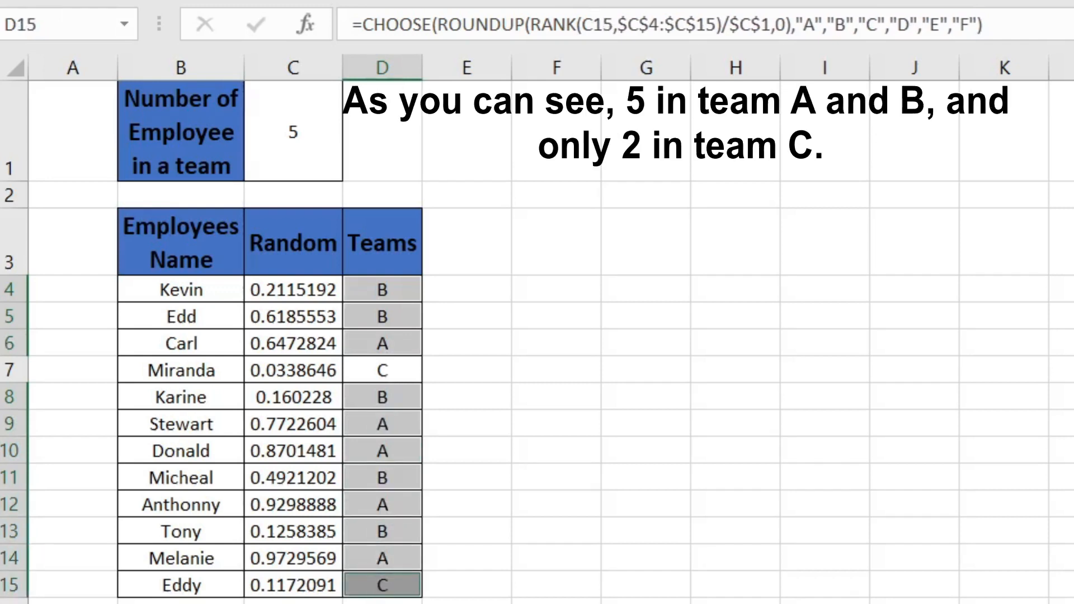
click(381, 580)
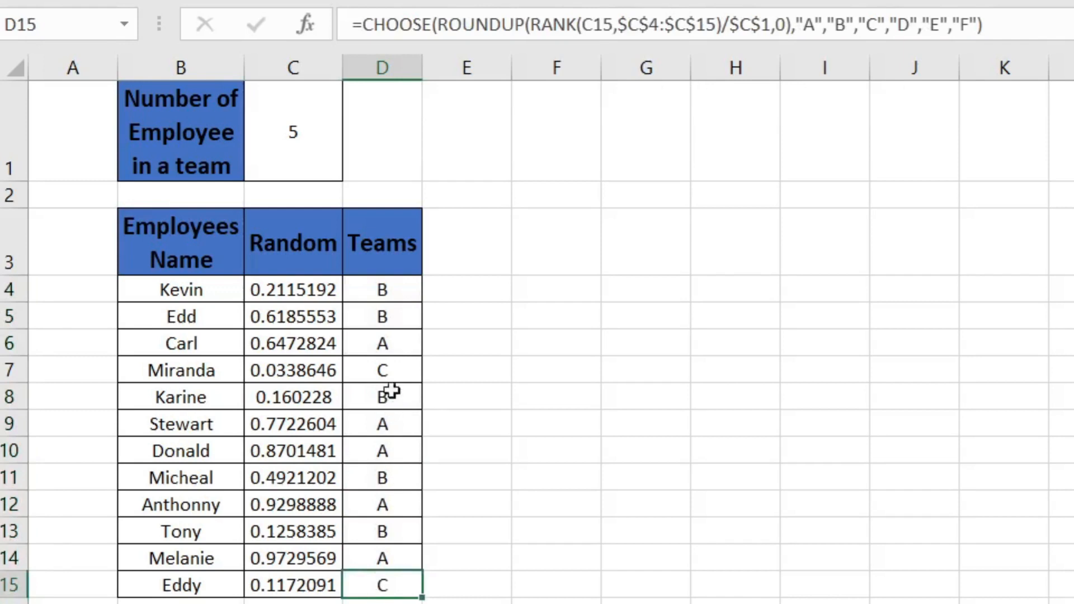
click(391, 369)
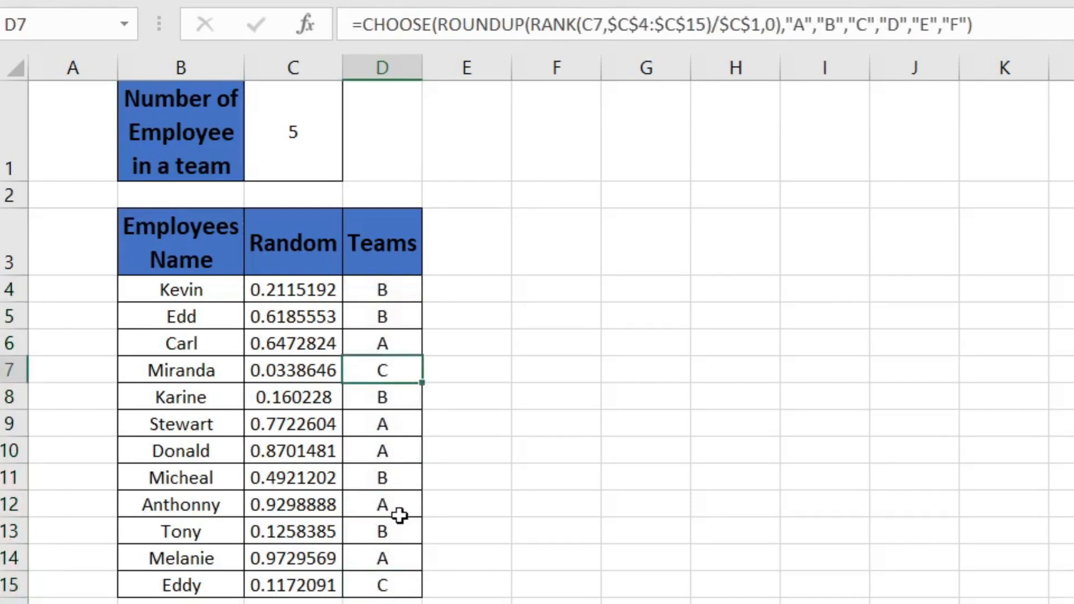